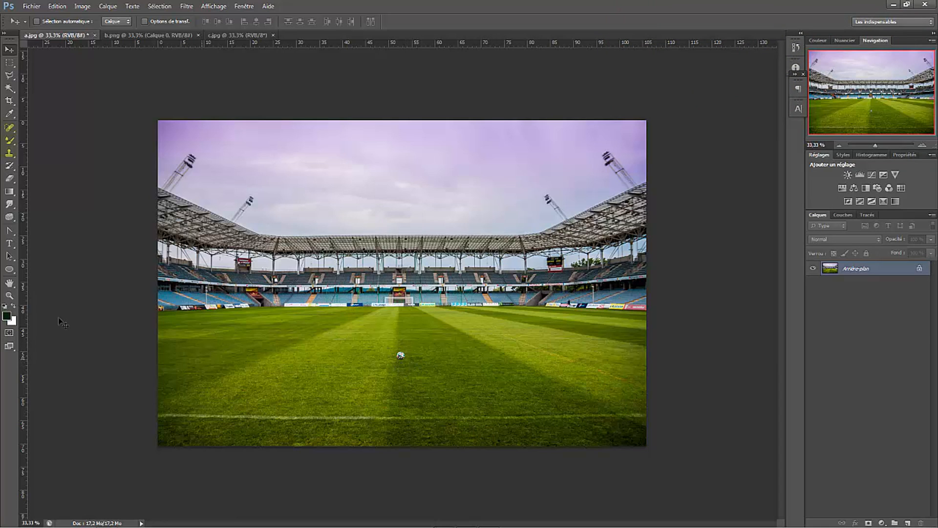
# - Duplicate the background layer of the stadium photo
pyautogui.hotkey('ctrl', '0')
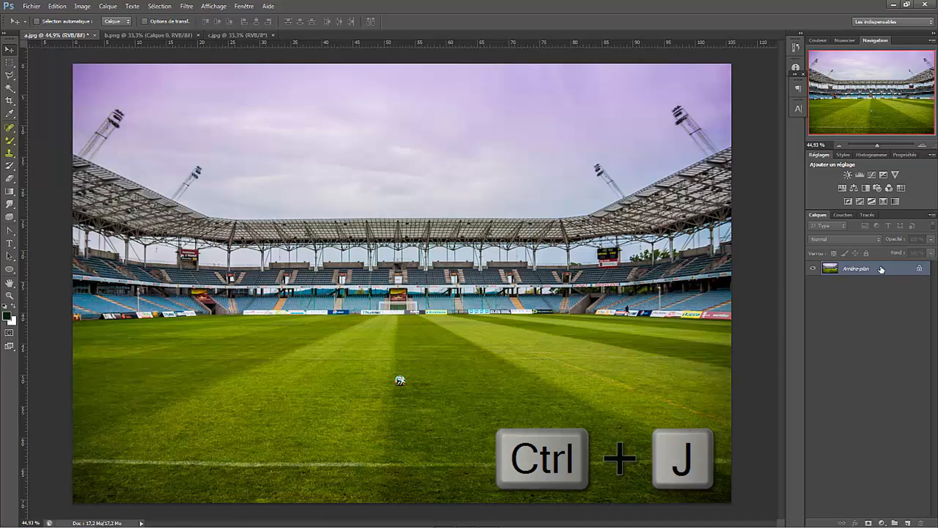
pyautogui.hotkey('ctrl', 'j')
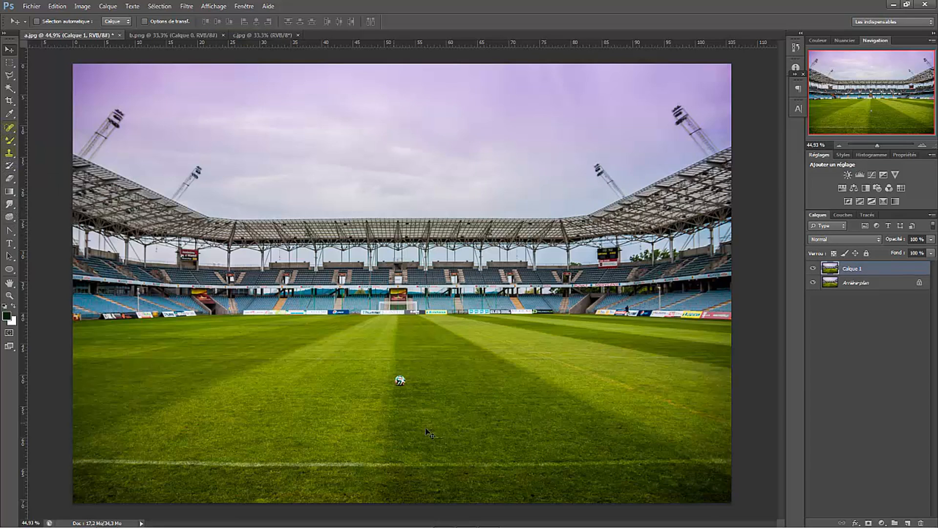
# - Try covering the ball with the Brush tool using grass green 495702, and undo the stroke
pyautogui.moveTo(9, 140); pyautogui.dragTo(39, 150)
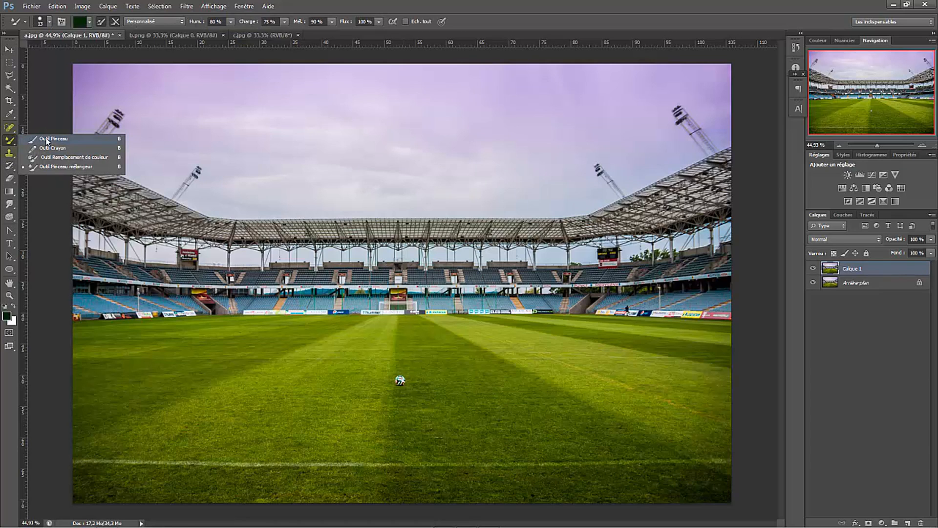
pyautogui.click(49, 140)
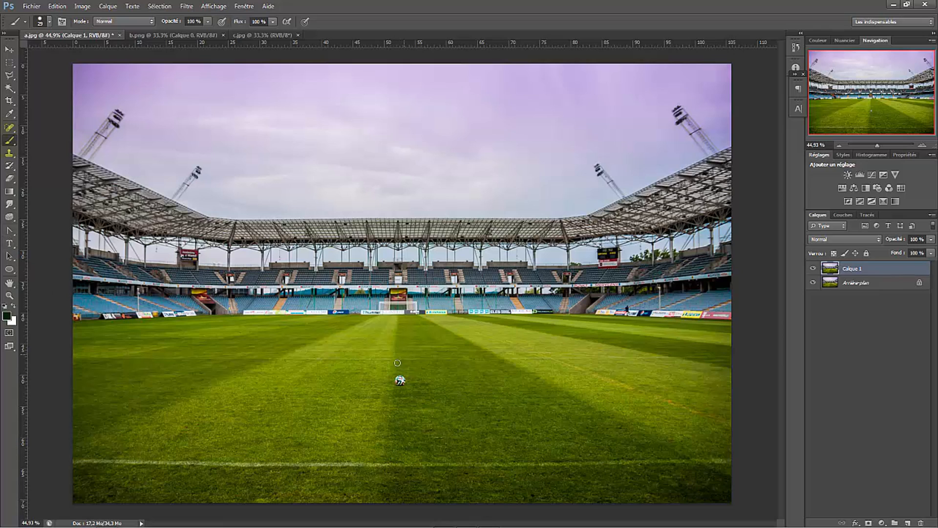
pyautogui.click(7, 317)
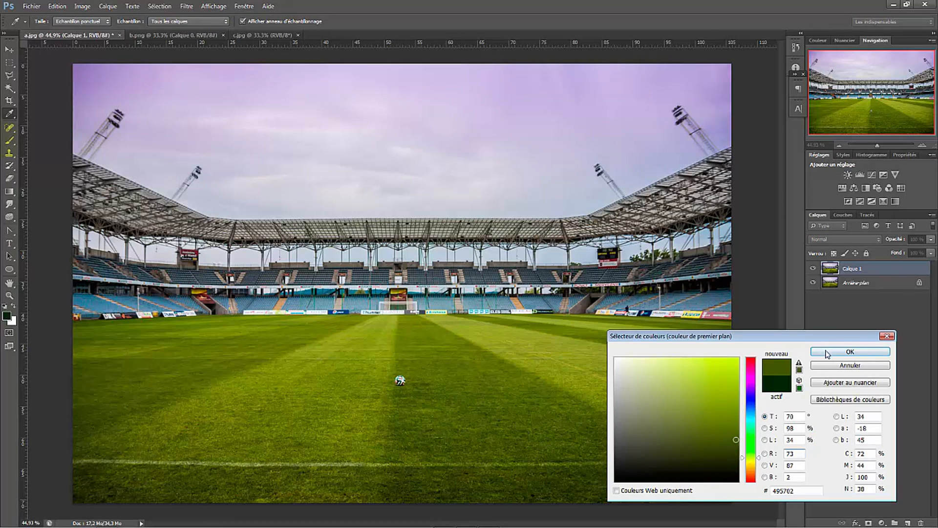
pyautogui.click(823, 352)
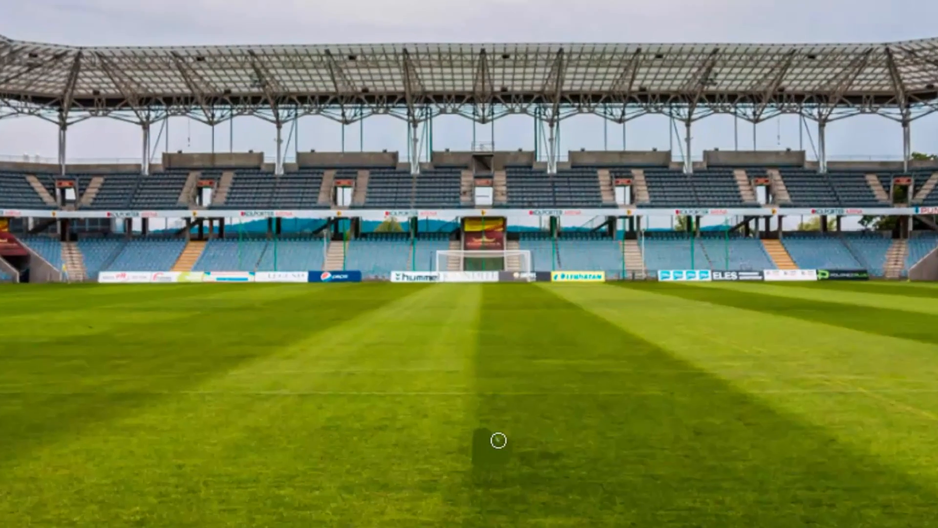
pyautogui.moveTo(402, 376); pyautogui.dragTo(400, 383)
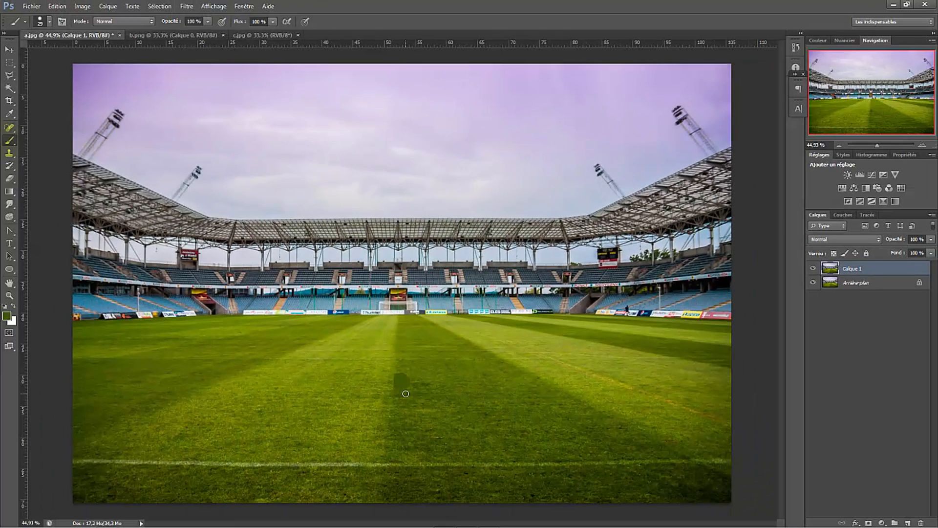
pyautogui.hotkey('ctrl', 'z')
# - Try blending the ball into the grass with the Mixer Brush at a size of 36 px
pyautogui.rightClick(11, 141)
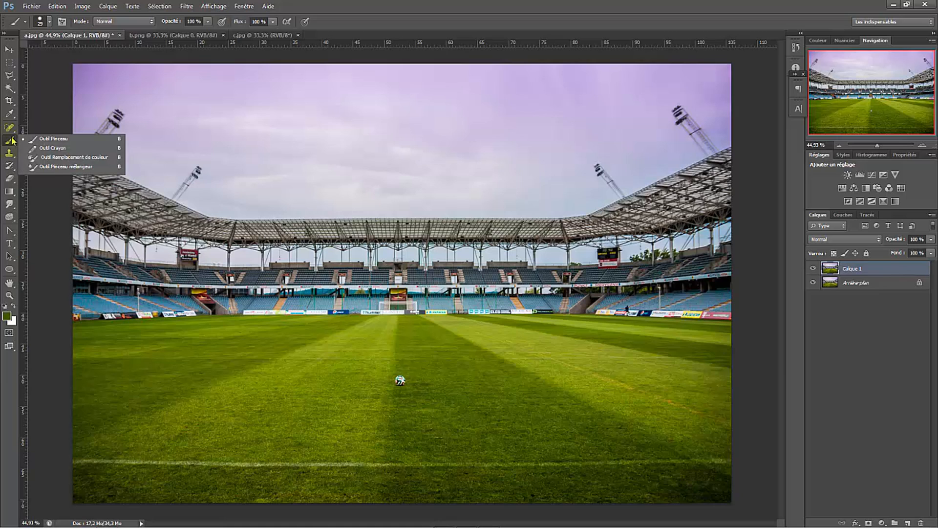
pyautogui.click(51, 168)
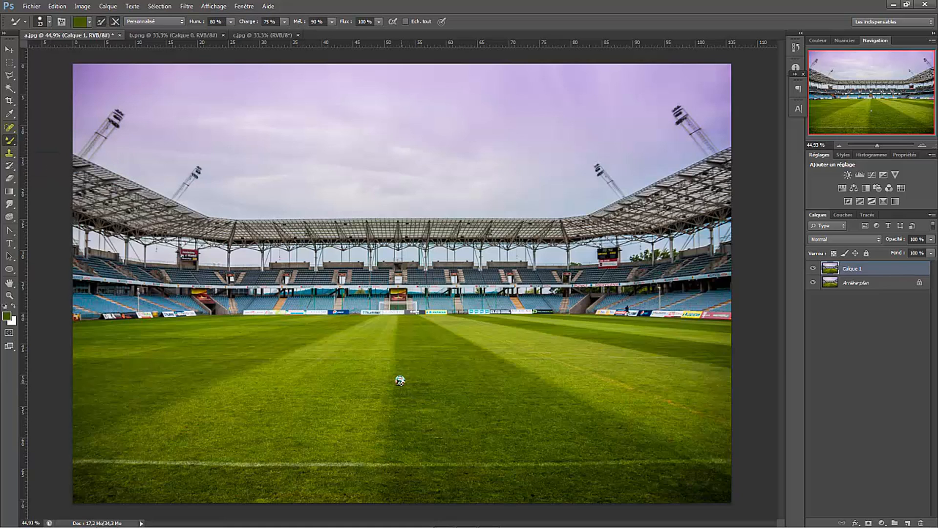
pyautogui.rightClick(405, 383)
pyautogui.click(431, 407)
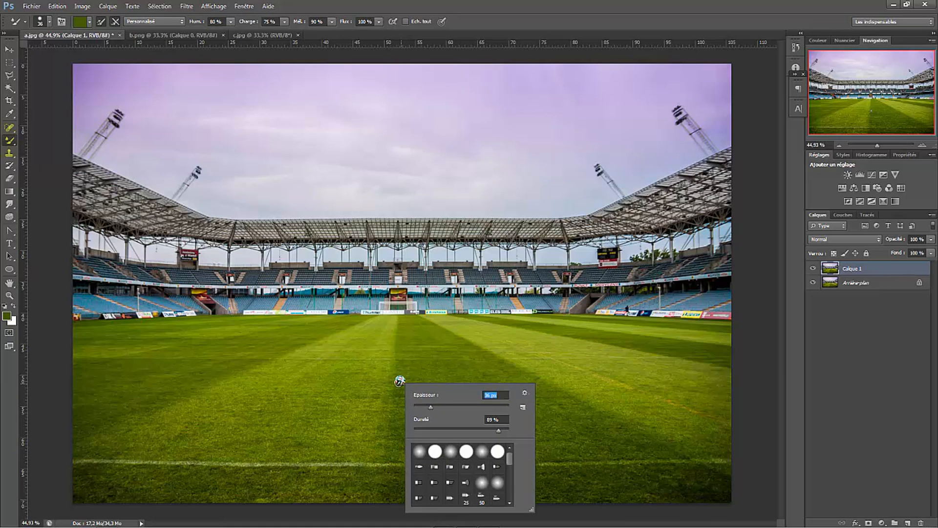
pyautogui.press('Return')
pyautogui.moveTo(400, 379); pyautogui.dragTo(401, 391)
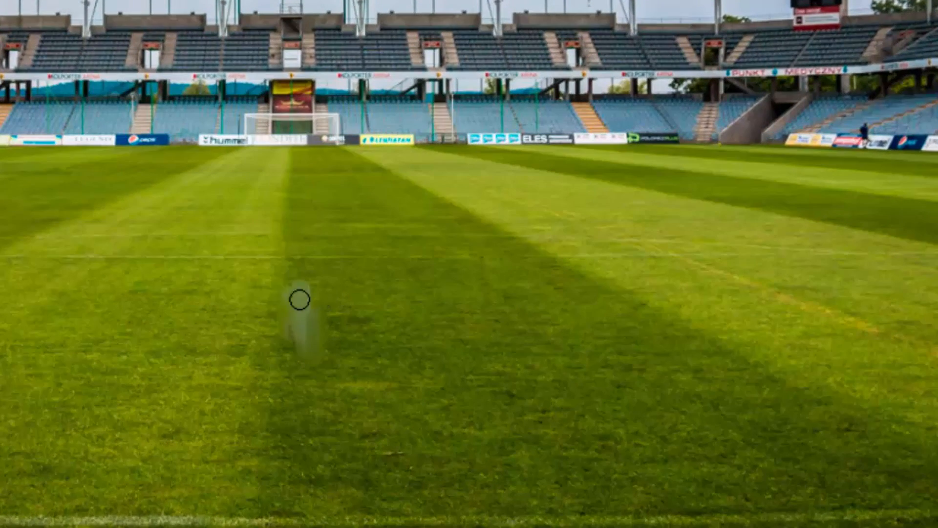
pyautogui.moveTo(302, 317); pyautogui.dragTo(300, 343)
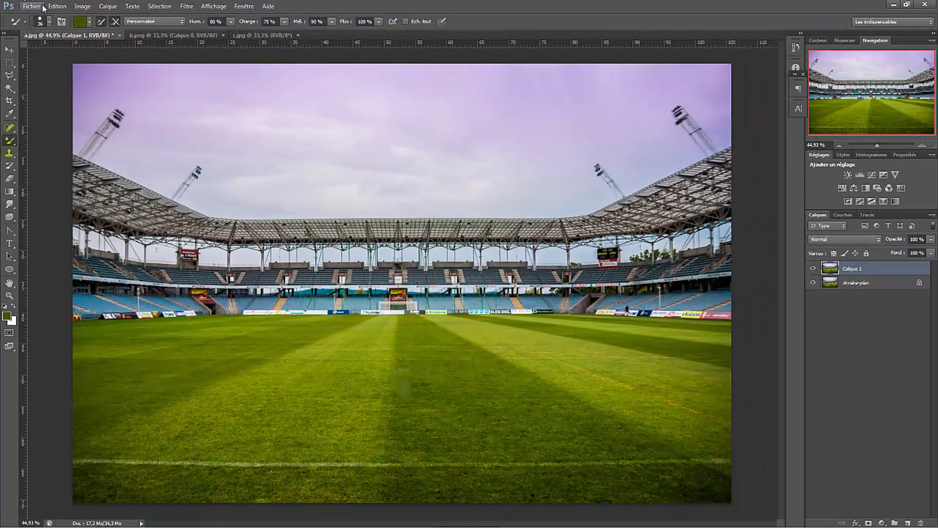
# - Step back through the history to undo the Mixer Brush strokes over the ball
pyautogui.click(57, 6)
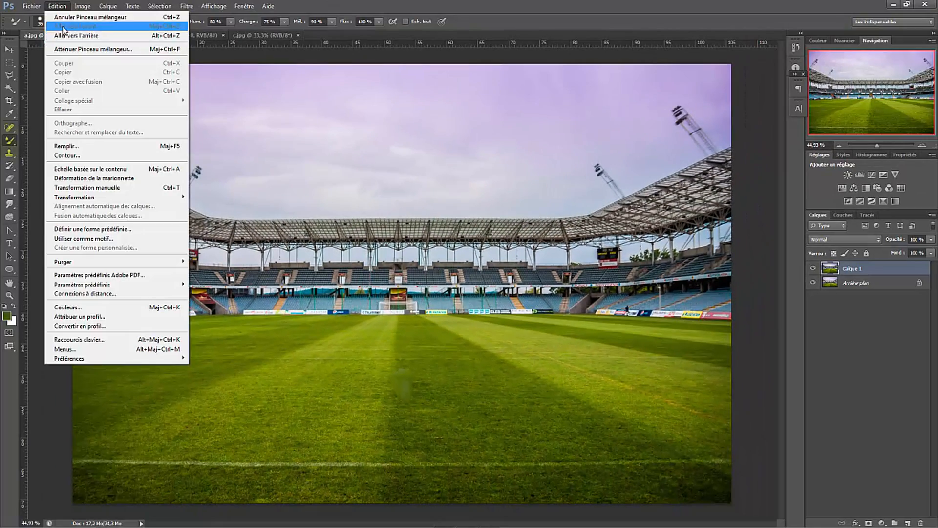
pyautogui.click(57, 12)
pyautogui.click(56, 6)
pyautogui.click(63, 37)
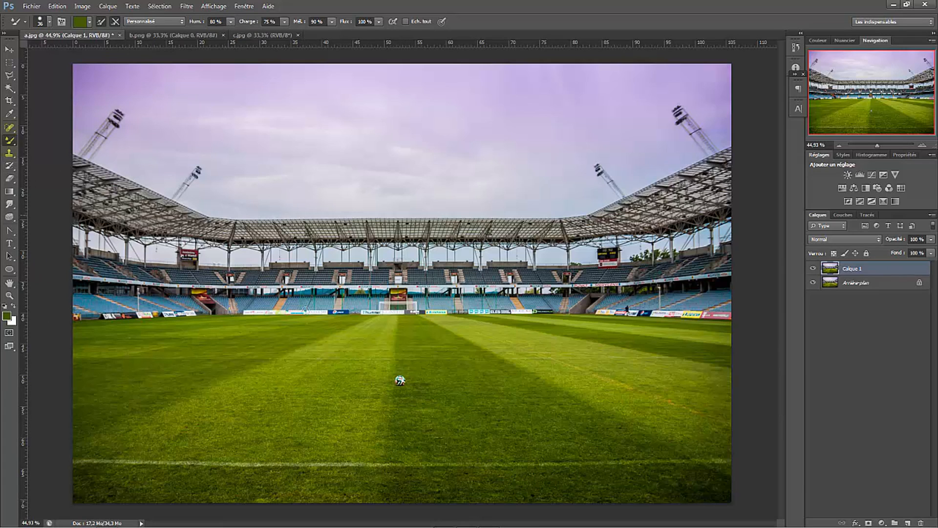
# - Try removing the ball with an enlarged Clone Stamp that samples the grass just to its right, and undo the result
pyautogui.click(9, 155)
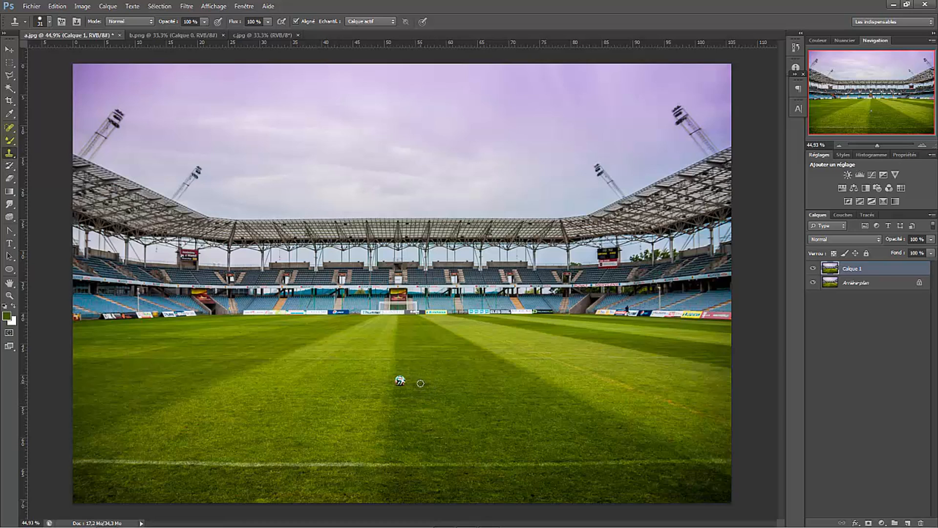
pyautogui.press(']')
pyautogui.press(']')
pyautogui.press(']')
pyautogui.press('alt')
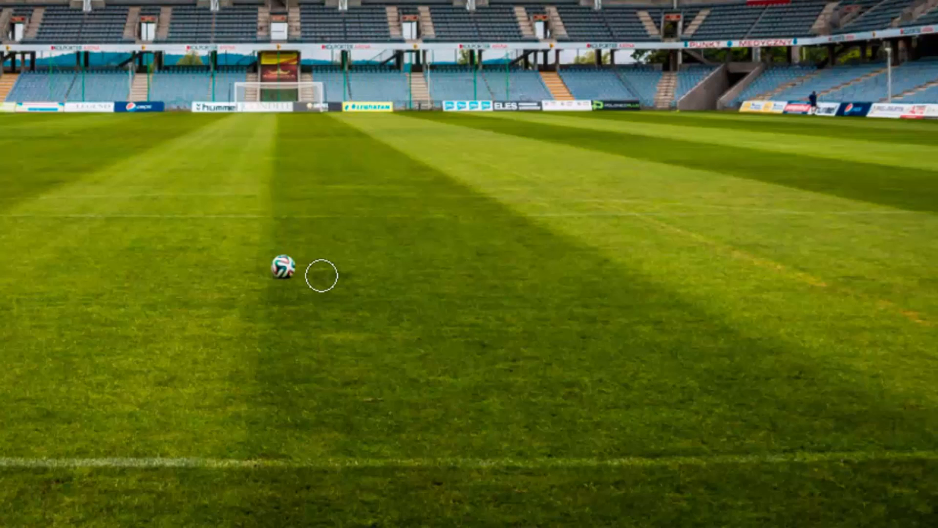
pyautogui.keyDown('alt'); pyautogui.click(310, 266); pyautogui.keyUp('alt')
pyautogui.click(284, 267)
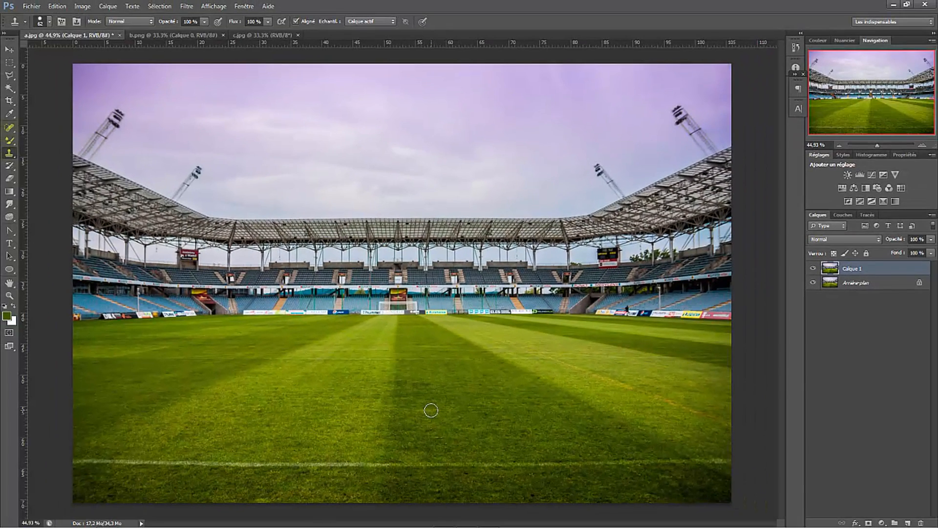
pyautogui.hotkey('ctrl', 'z')
# - Try removing the ball with the content-aware Spot Healing Brush, and undo the correction
pyautogui.click(13, 127)
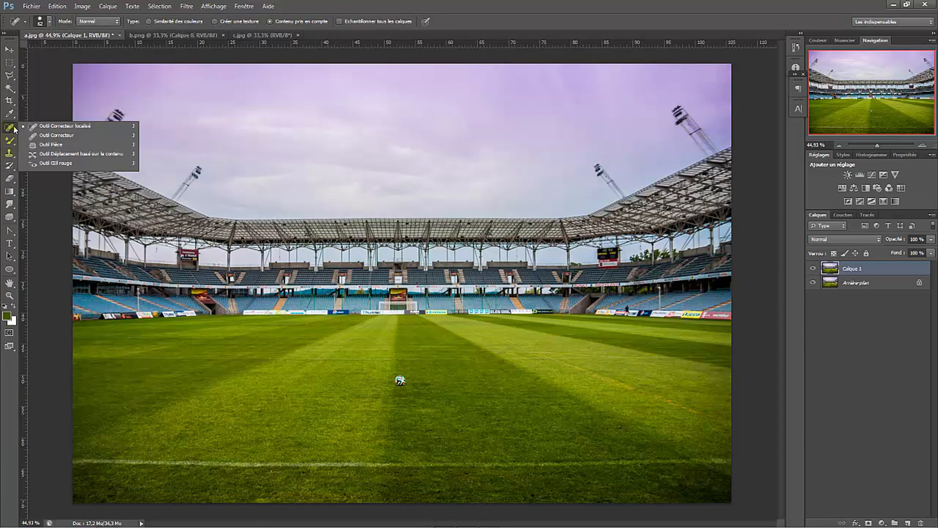
pyautogui.click(47, 127)
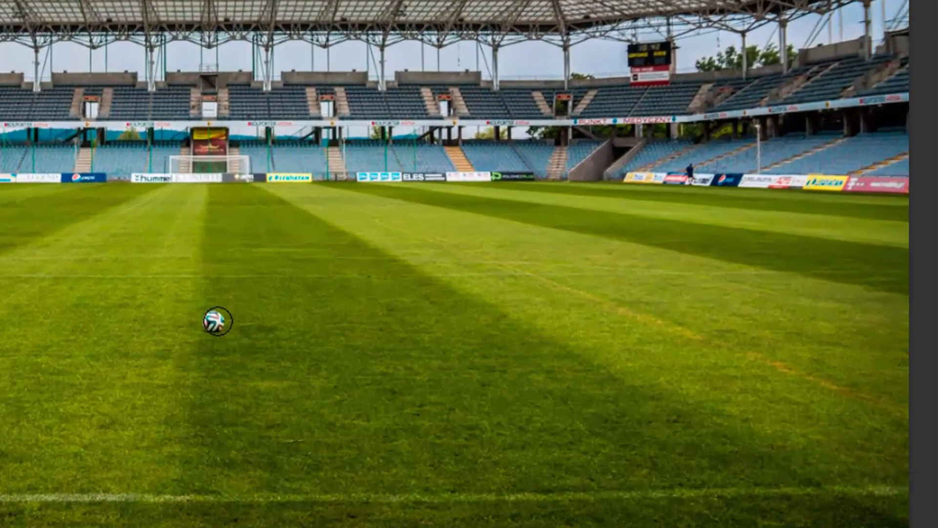
pyautogui.click(381, 373)
pyautogui.moveTo(213, 318); pyautogui.dragTo(215, 322)
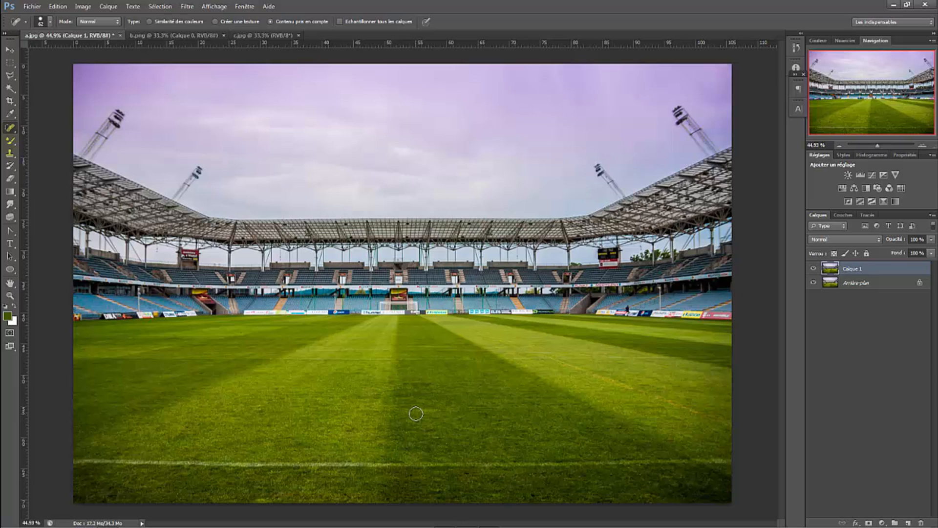
pyautogui.hotkey('ctrl', 'z')
# - Remove the ball with the Healing Brush at 60 px, sampling the grass just to its right
pyautogui.rightClick(10, 128)
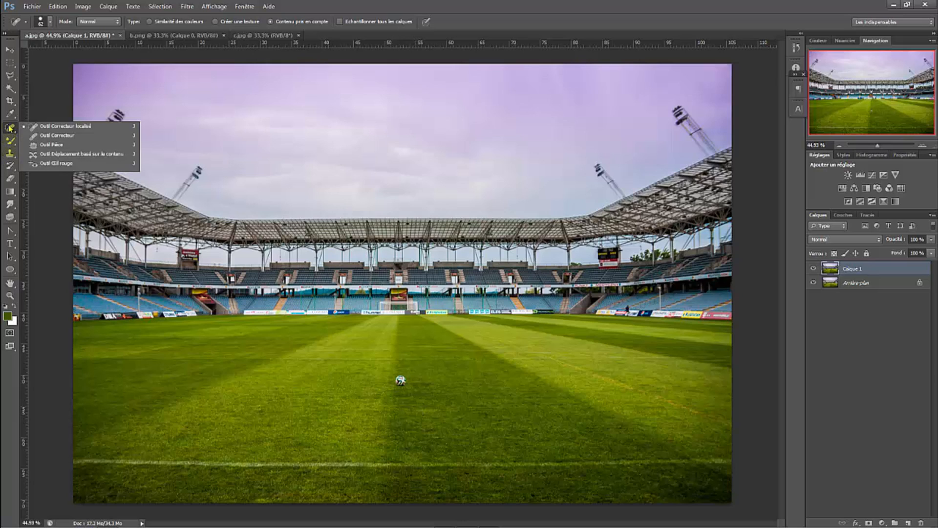
pyautogui.click(51, 136)
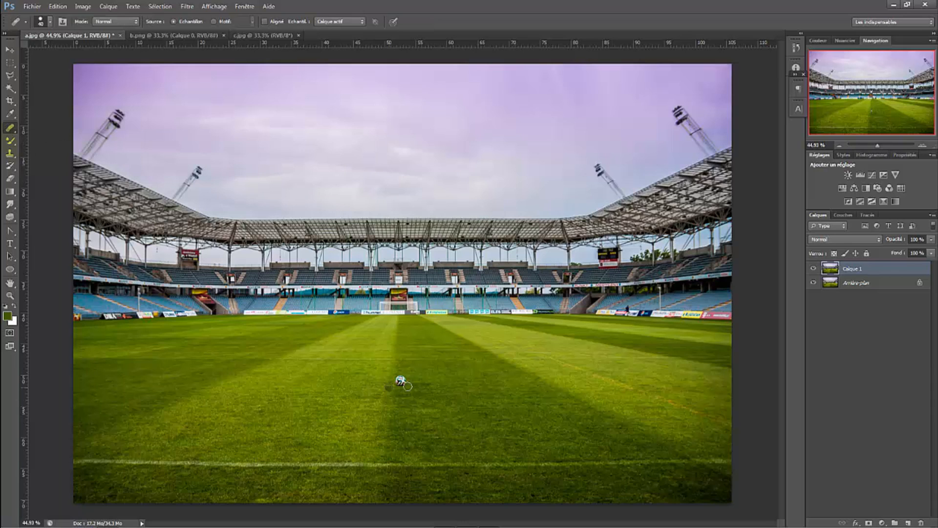
pyautogui.rightClick(420, 386)
pyautogui.click(456, 407)
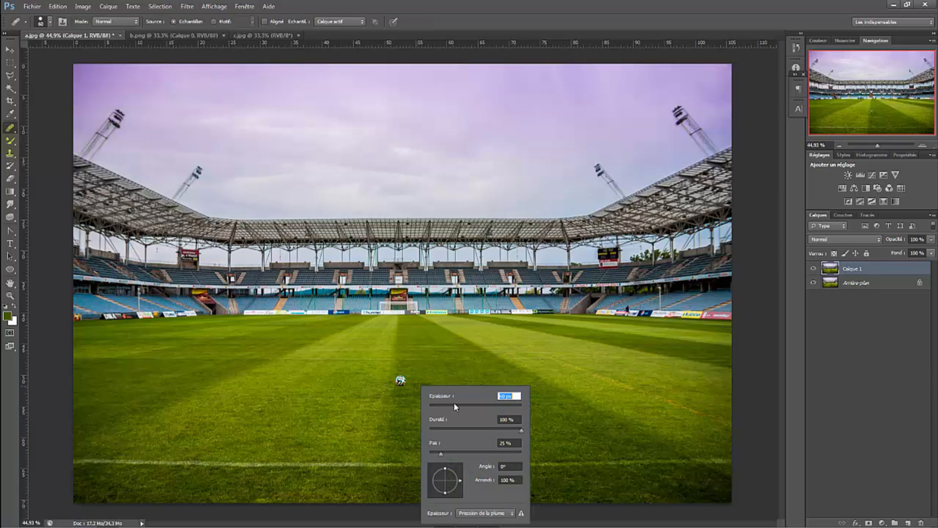
pyautogui.keyDown('alt'); pyautogui.click(421, 381); pyautogui.keyUp('alt')
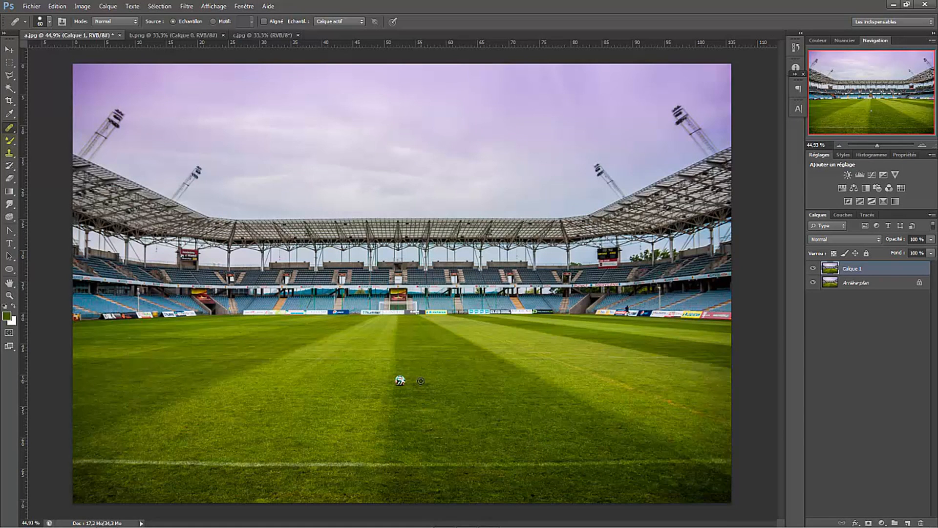
pyautogui.click(401, 380)
# - In the cake image b.png, cover the words "Happy Birthday" with the Brush tool in a peach colour sampled from the cake's upper tier
pyautogui.click(162, 35)
pyautogui.press('v')
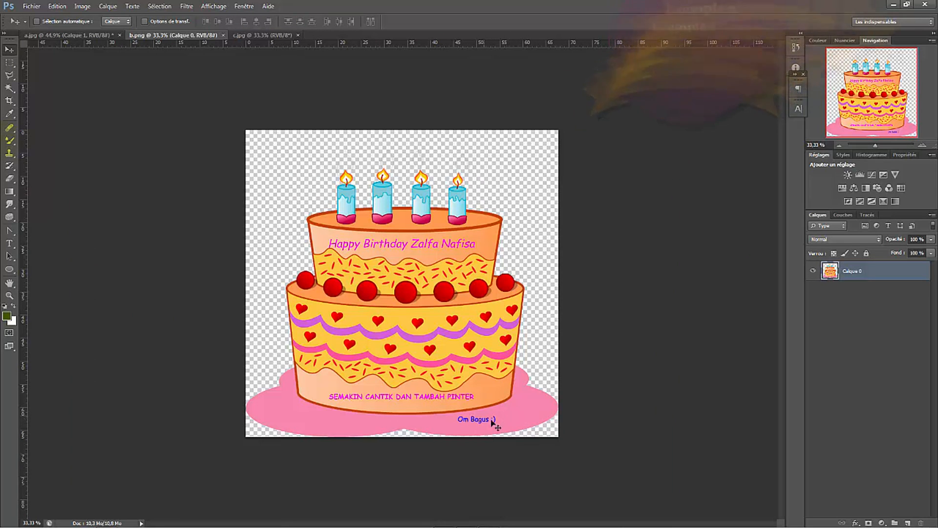
pyautogui.click(10, 296)
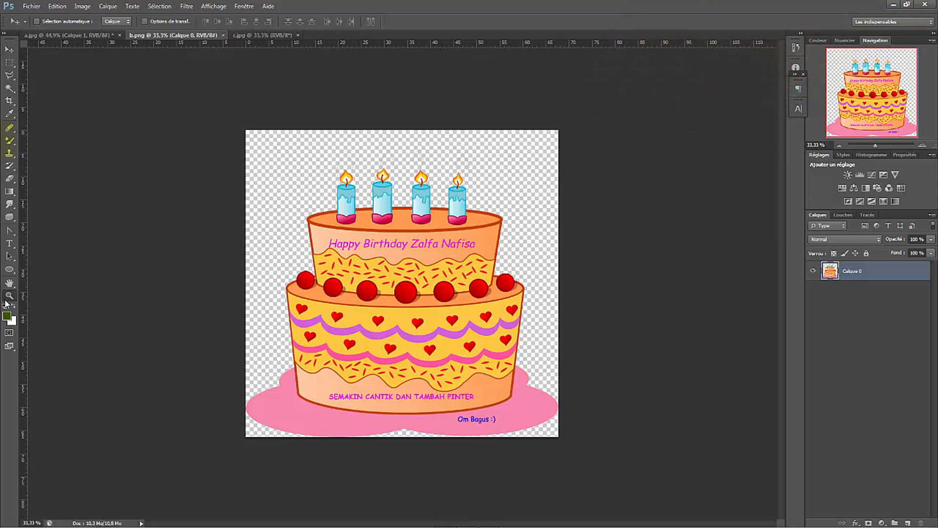
pyautogui.click(397, 216)
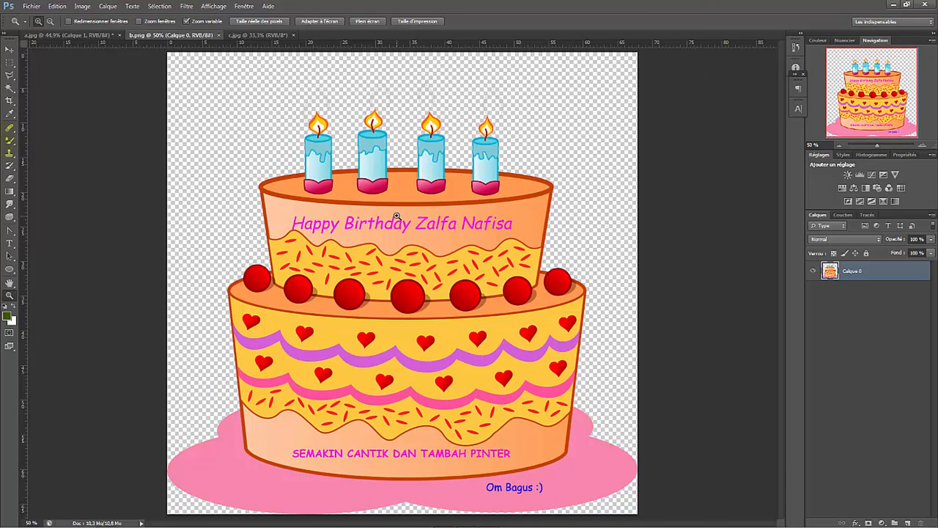
pyautogui.click(397, 216)
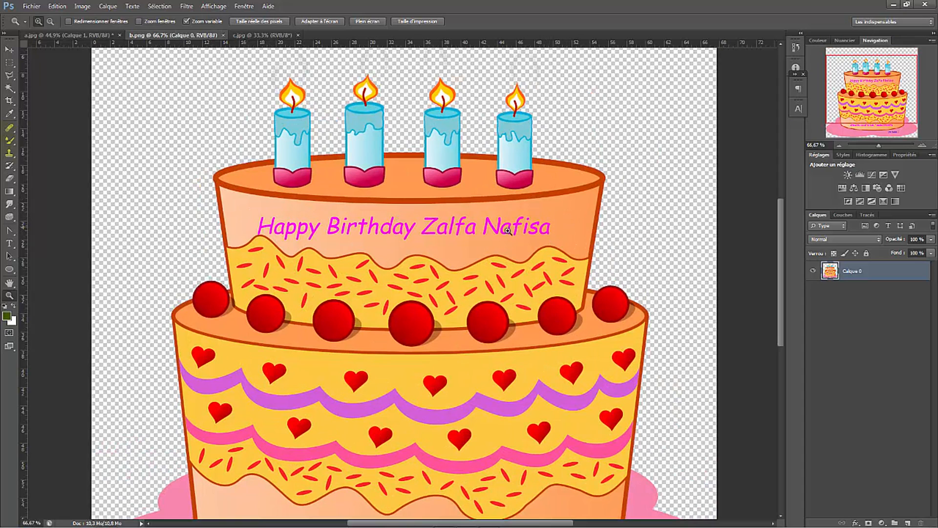
pyautogui.click(17, 141)
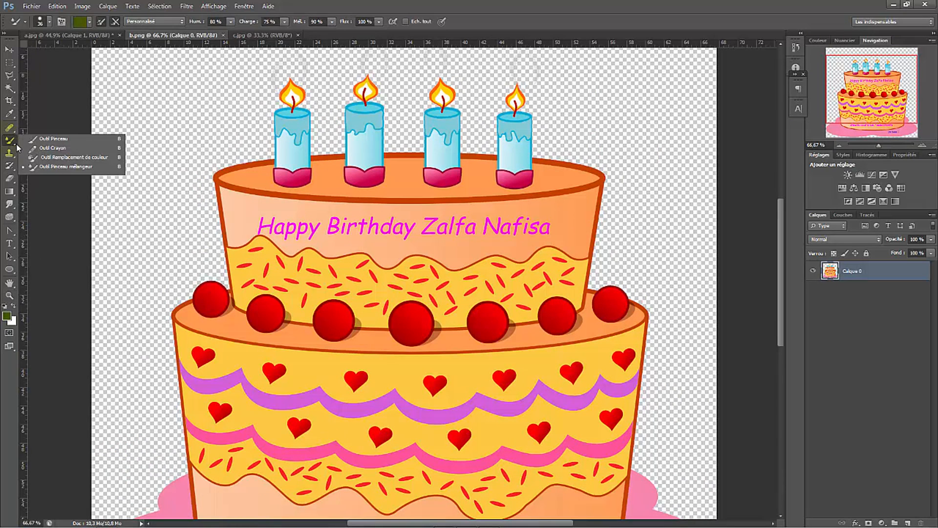
pyautogui.click(41, 140)
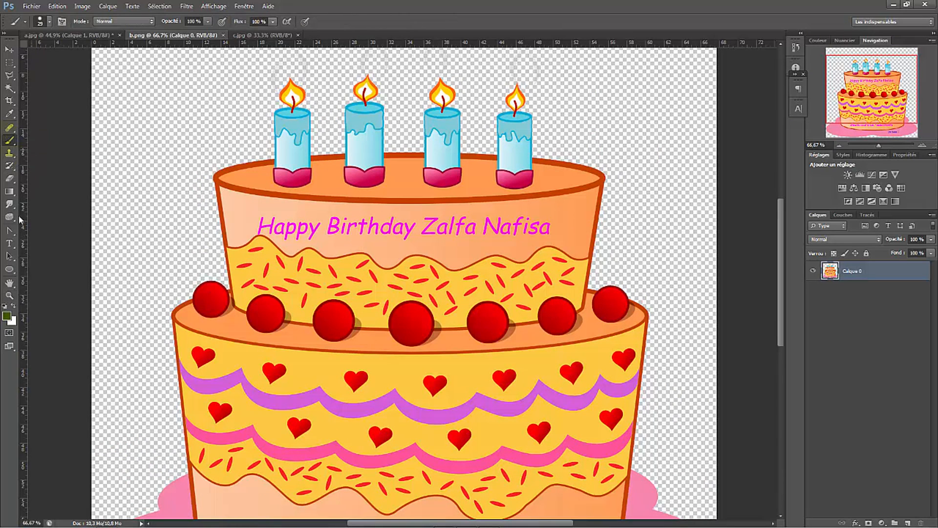
pyautogui.click(7, 316)
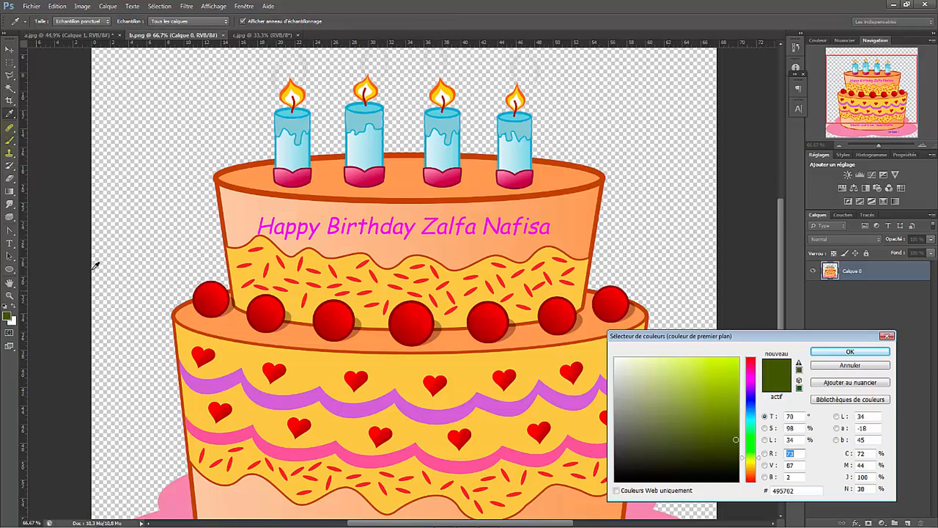
pyautogui.click(269, 201)
pyautogui.click(851, 352)
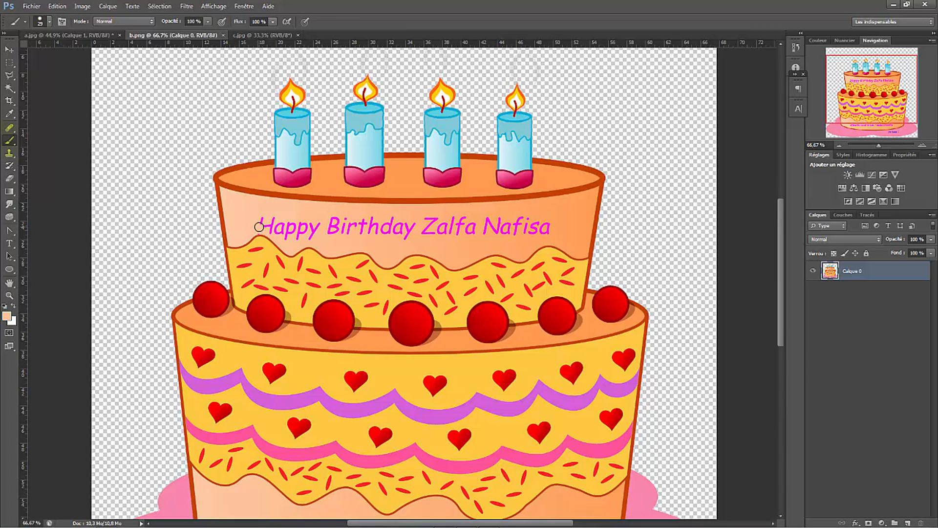
pyautogui.moveTo(259, 227)
pyautogui.mouseDown()
pyautogui.moveTo(290, 240)
pyautogui.moveTo(255, 228)
pyautogui.moveTo(282, 222)
pyautogui.moveTo(292, 228)
pyautogui.moveTo(284, 235)
pyautogui.moveTo(306, 220)
pyautogui.moveTo(318, 231)
pyautogui.moveTo(346, 229)
pyautogui.moveTo(339, 217)
pyautogui.moveTo(339, 234)
pyautogui.moveTo(347, 233)
pyautogui.moveTo(337, 220)
pyautogui.moveTo(349, 221)
pyautogui.moveTo(336, 233)
pyautogui.moveTo(350, 234)
pyautogui.moveTo(359, 228)
pyautogui.moveTo(329, 233)
pyautogui.moveTo(368, 220)
pyautogui.moveTo(373, 232)
pyautogui.moveTo(374, 218)
pyautogui.moveTo(379, 233)
pyautogui.moveTo(396, 219)
pyautogui.moveTo(393, 231)
pyautogui.moveTo(411, 220)
pyautogui.moveTo(405, 241)
pyautogui.moveTo(344, 241)
pyautogui.moveTo(406, 232)
pyautogui.mouseUp()
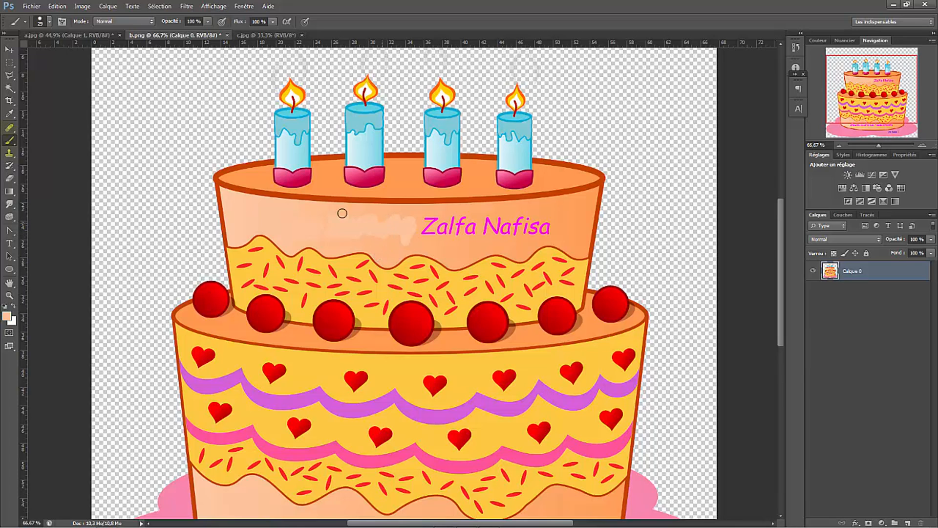
# - Blend the left part of the painted-over patch on the cake's upper tier with the Mixer Brush
pyautogui.click(9, 143)
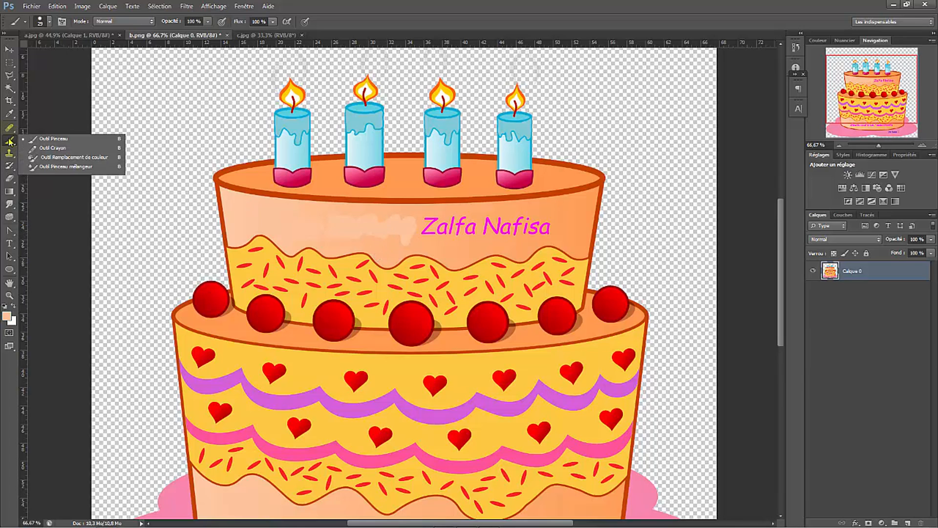
pyautogui.click(61, 166)
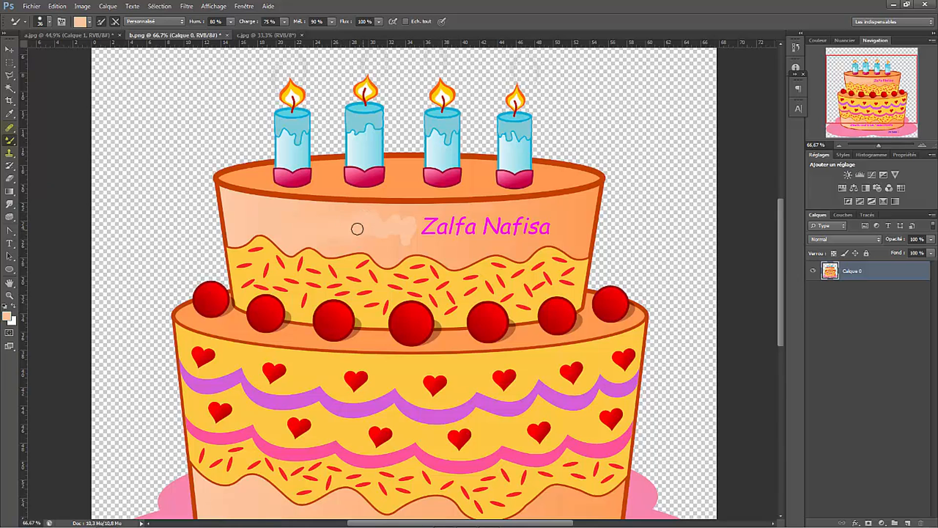
# - Heal the remaining brush marks beside the magenta name with small content-aware Spot Healing Brush dabs, undoing the first long stroke
pyautogui.click(8, 129)
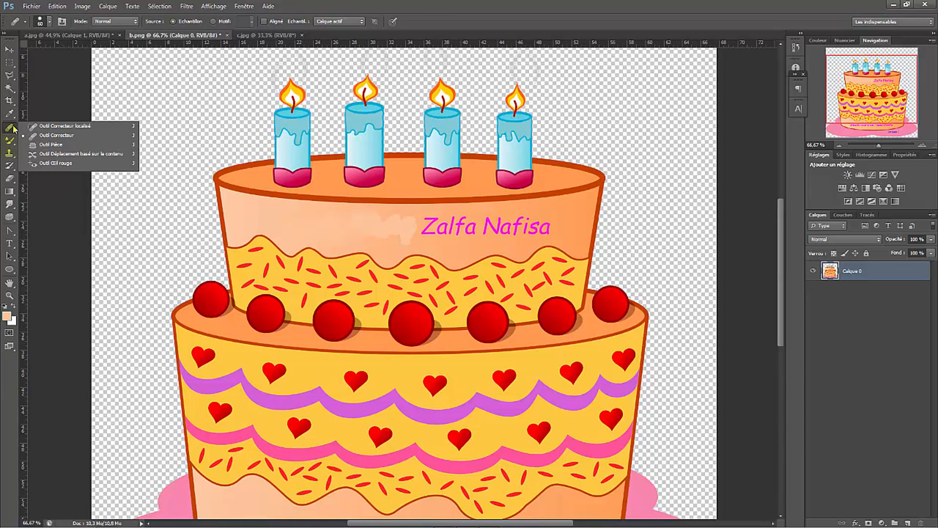
pyautogui.click(68, 128)
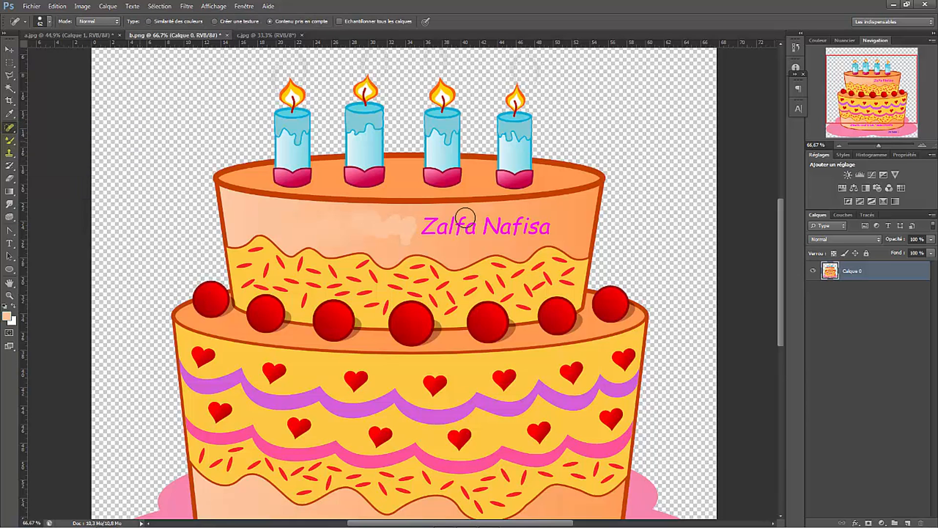
pyautogui.moveTo(409, 221)
pyautogui.mouseDown()
pyautogui.moveTo(396, 222)
pyautogui.moveTo(410, 240)
pyautogui.moveTo(391, 242)
pyautogui.moveTo(377, 227)
pyautogui.moveTo(401, 246)
pyautogui.mouseUp()
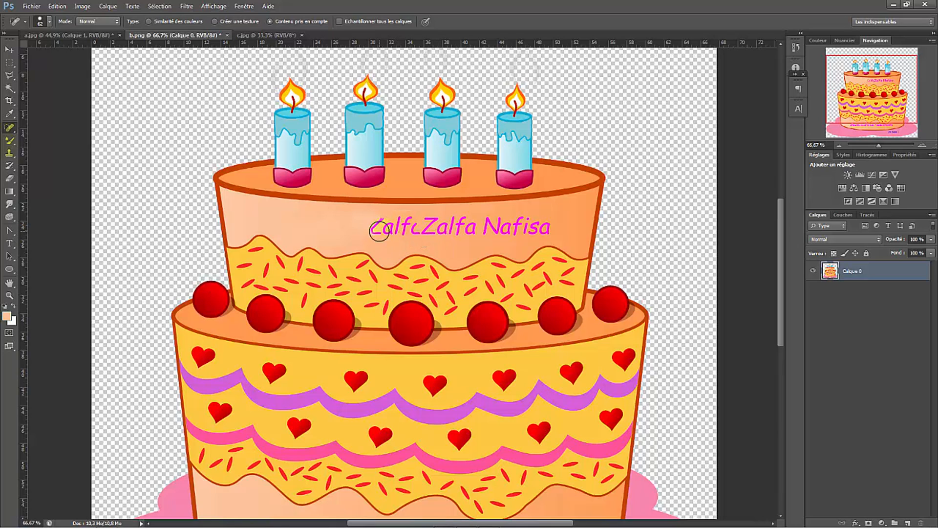
pyautogui.hotkey('ctrl', 'z')
pyautogui.click(393, 221)
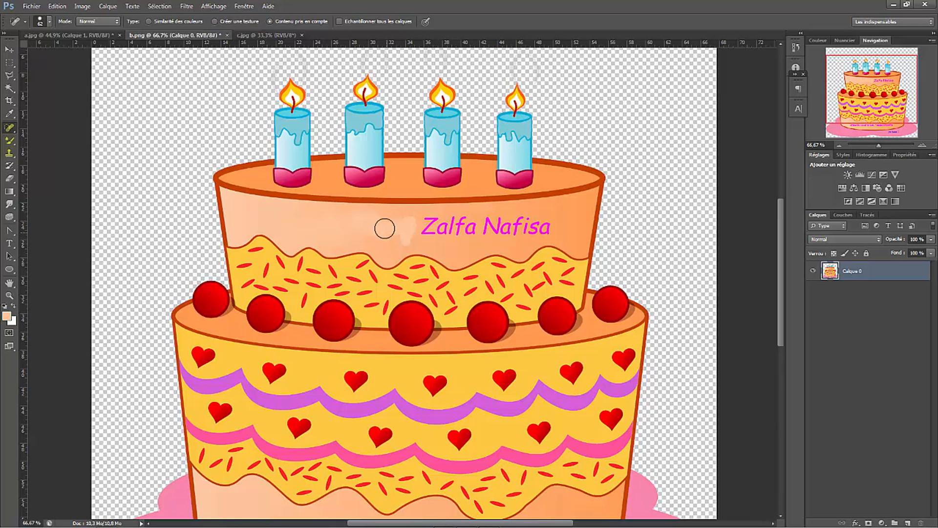
pyautogui.click(380, 219)
pyautogui.click(402, 218)
pyautogui.click(399, 235)
pyautogui.click(387, 236)
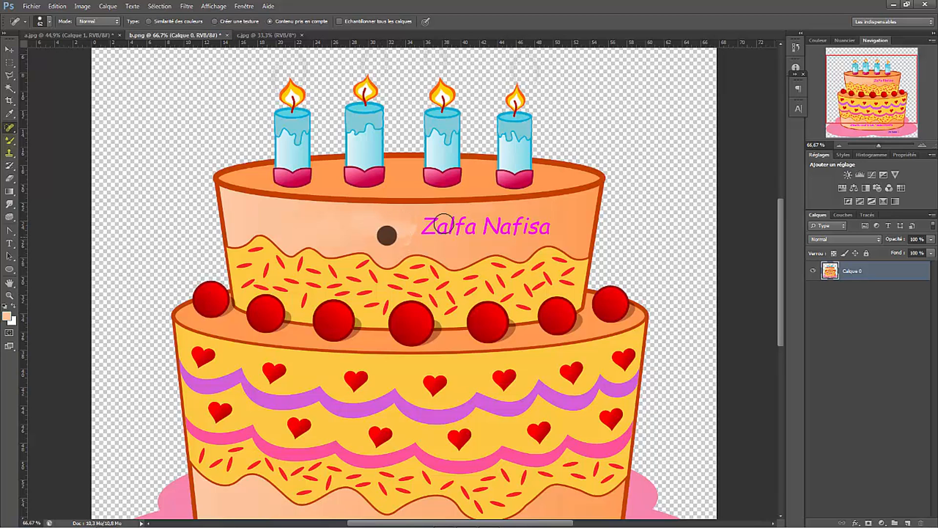
# - Retouch the leftover marks on the upper tier with the Healing Brush at 60 px, sampling just above the yellow icing edge
pyautogui.rightClick(15, 128)
pyautogui.click(48, 136)
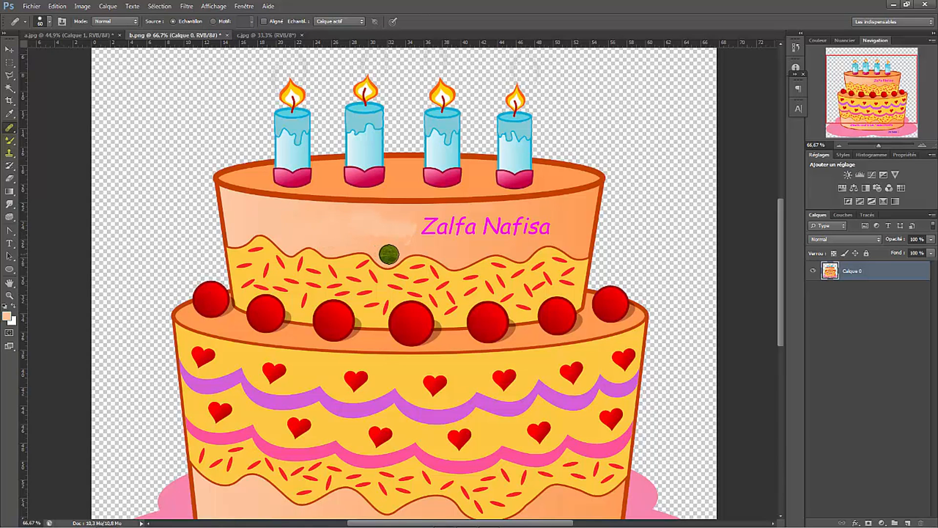
pyautogui.click(389, 254)
pyautogui.click(384, 235)
pyautogui.click(395, 237)
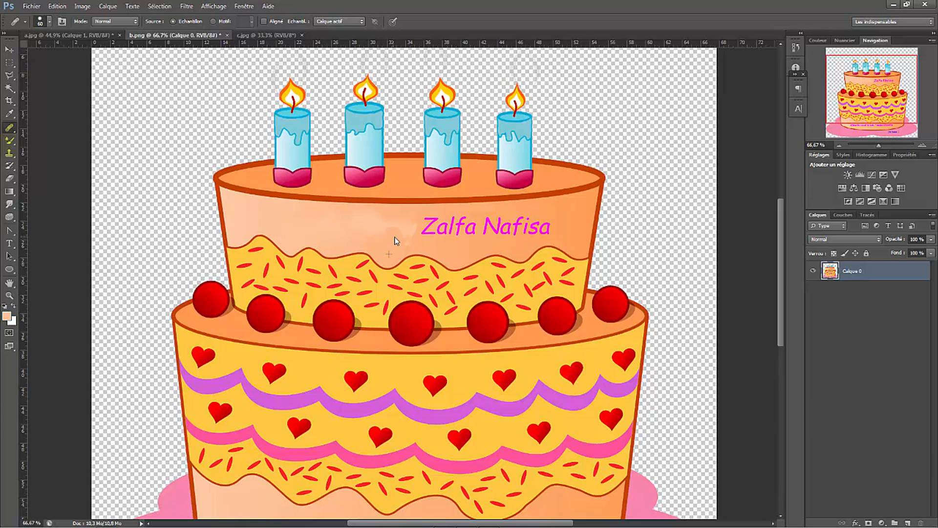
pyautogui.click(393, 227)
pyautogui.click(390, 224)
pyautogui.click(377, 230)
# - Remove the magenta name from the upper tier with the content-aware Spot Healing Brush and blend the leftover marks with the Mixer Brush
pyautogui.rightClick(9, 131)
pyautogui.click(67, 127)
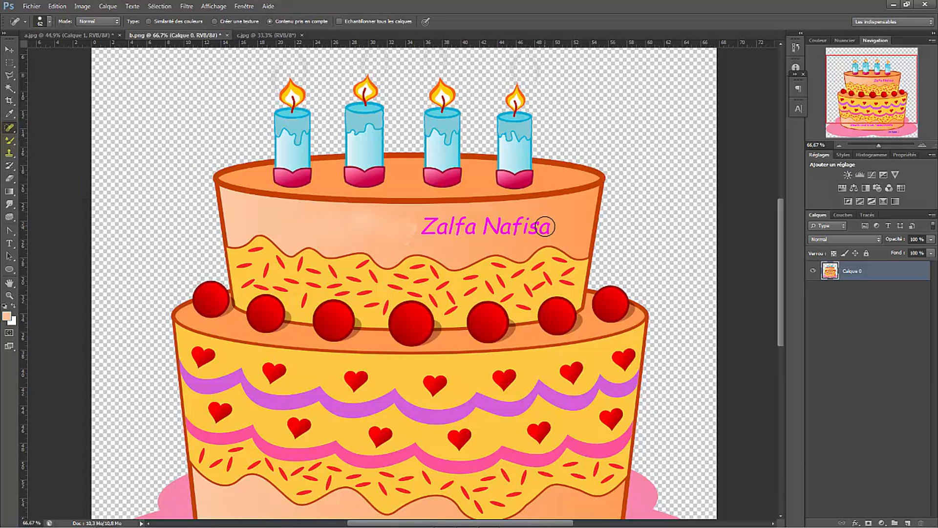
pyautogui.moveTo(544, 227)
pyautogui.mouseDown()
pyautogui.moveTo(518, 225)
pyautogui.moveTo(518, 237)
pyautogui.moveTo(510, 221)
pyautogui.moveTo(492, 233)
pyautogui.moveTo(486, 220)
pyautogui.moveTo(496, 237)
pyautogui.moveTo(483, 221)
pyautogui.moveTo(478, 239)
pyautogui.moveTo(458, 218)
pyautogui.moveTo(427, 227)
pyautogui.moveTo(479, 242)
pyautogui.mouseUp()
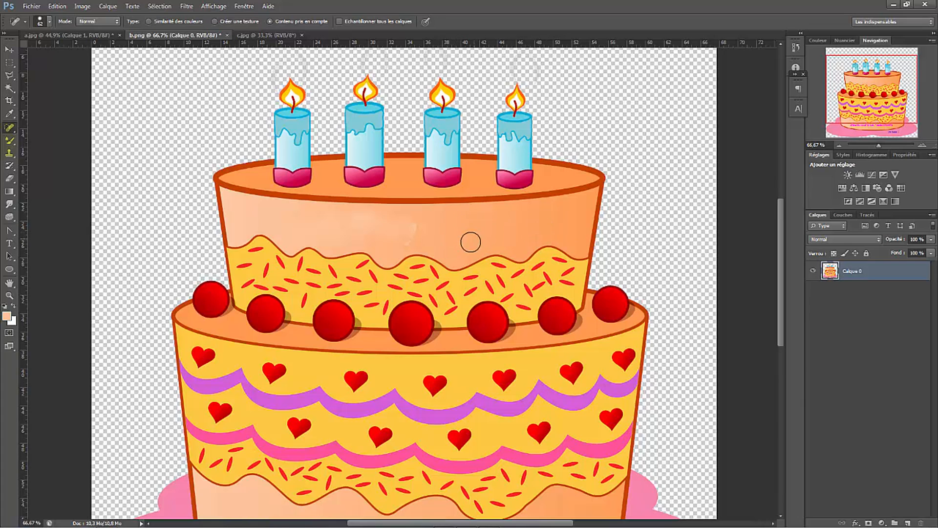
pyautogui.moveTo(406, 239); pyautogui.dragTo(414, 226)
pyautogui.press('b')
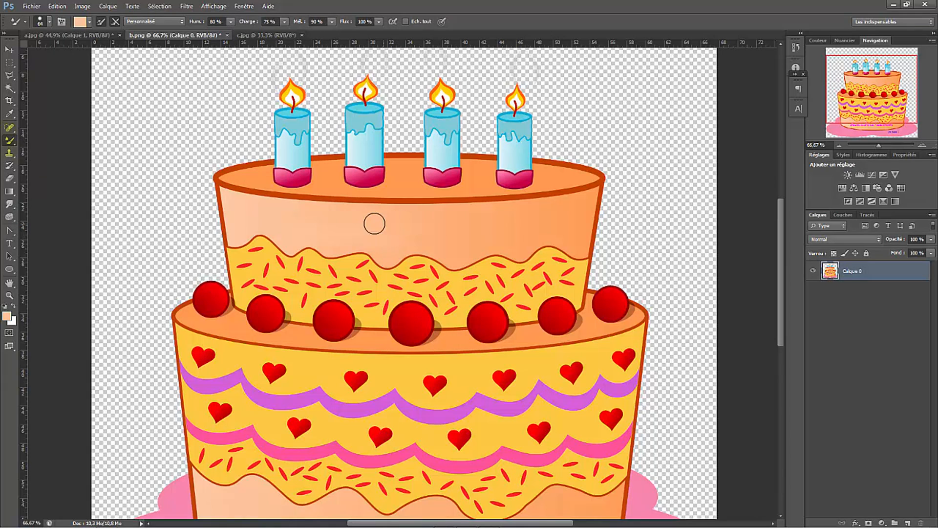
# - Remove the magenta phrase from the lower tier and the blue signature from the pink base with the content-aware Spot Healing Brush
pyautogui.scroll(-3, 593, 202)
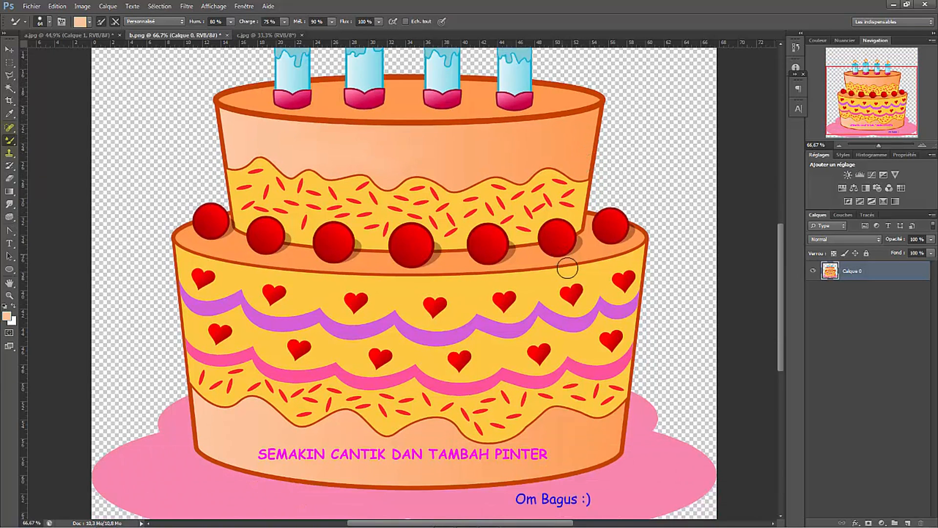
pyautogui.scroll(-4, 567, 268)
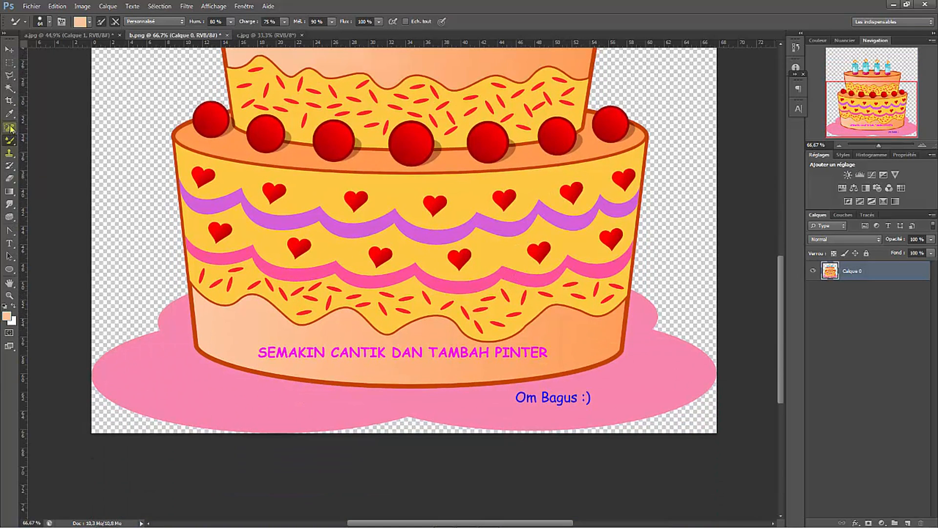
pyautogui.click(10, 129)
pyautogui.click(72, 128)
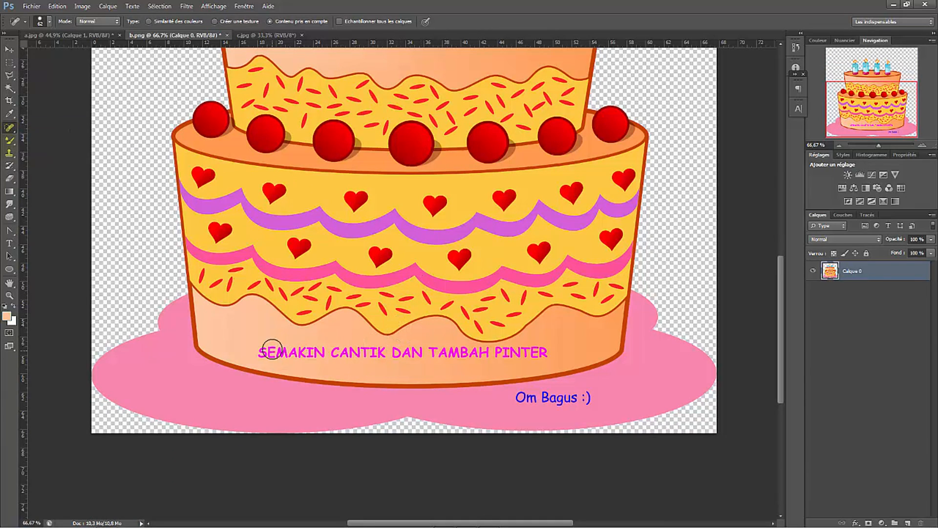
pyautogui.moveTo(263, 352)
pyautogui.mouseDown()
pyautogui.moveTo(317, 347)
pyautogui.moveTo(316, 368)
pyautogui.moveTo(352, 352)
pyautogui.moveTo(387, 352)
pyautogui.mouseUp()
pyautogui.moveTo(388, 352); pyautogui.dragTo(422, 353)
pyautogui.moveTo(430, 353); pyautogui.dragTo(484, 352)
pyautogui.moveTo(461, 353); pyautogui.dragTo(553, 353)
pyautogui.scroll(-1, 555, 339)
pyautogui.moveTo(511, 381); pyautogui.dragTo(606, 382)
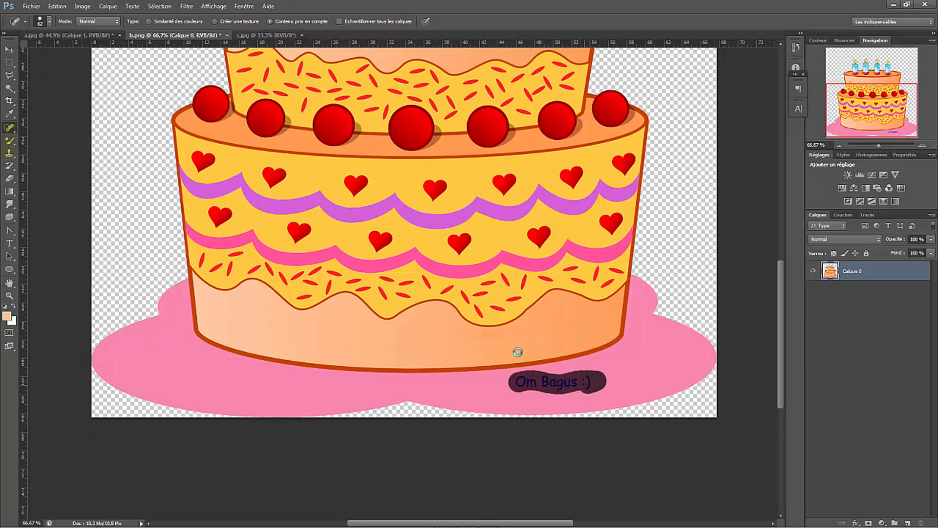
# - Paint over the blotches under the lower tier's icing with the Brush tool, using the orange ffaa72 sampled beside them
pyautogui.click(10, 294)
pyautogui.click(398, 353)
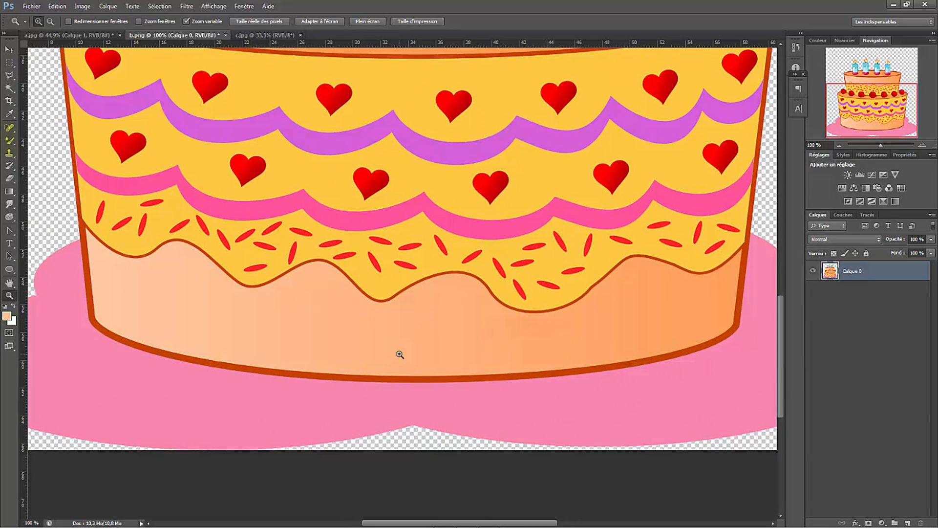
pyautogui.click(400, 355)
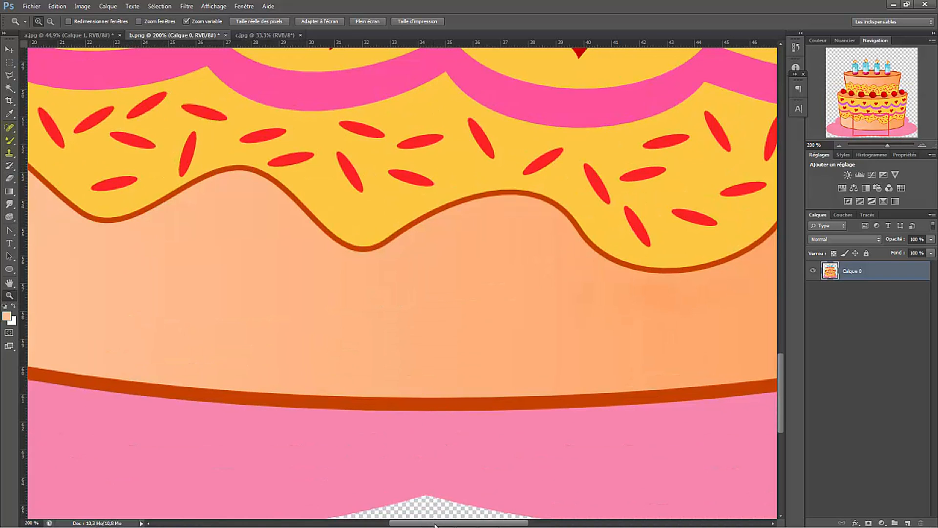
pyautogui.moveTo(435, 526); pyautogui.dragTo(474, 524)
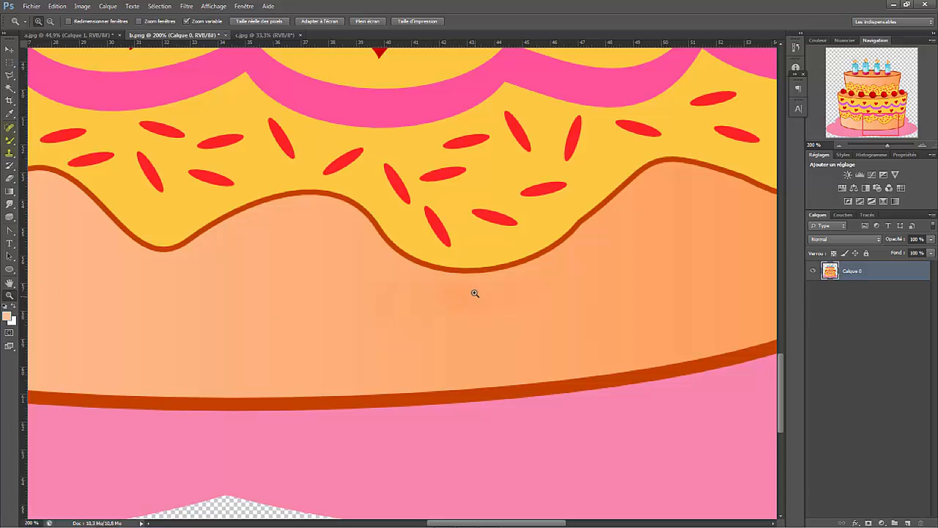
pyautogui.click(10, 141)
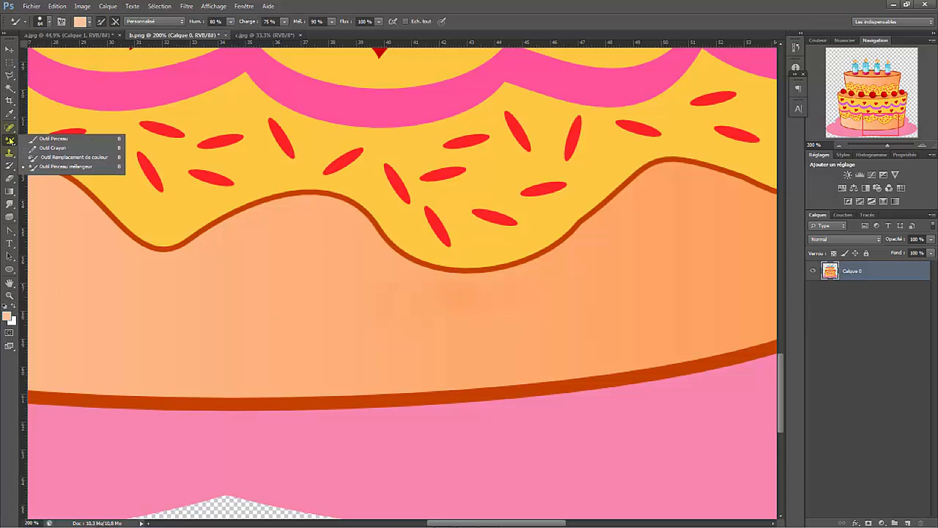
pyautogui.click(54, 138)
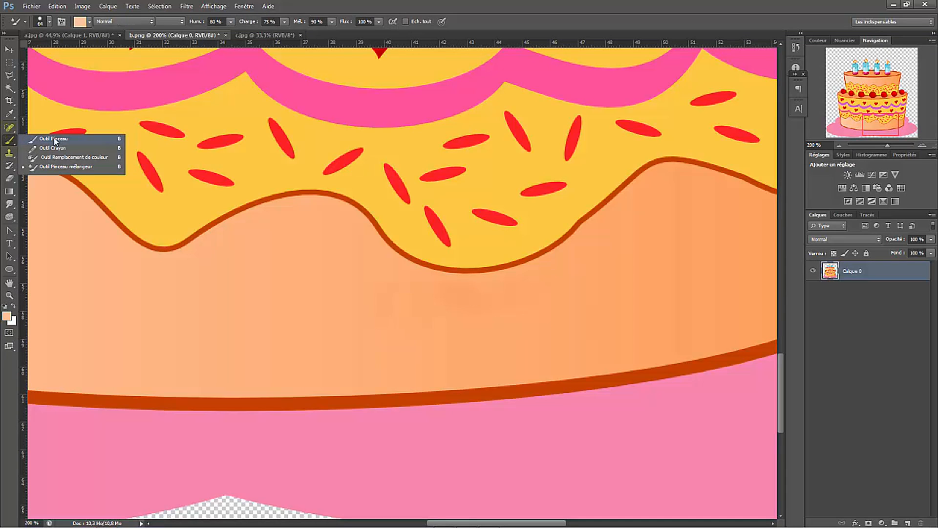
pyautogui.click(6, 317)
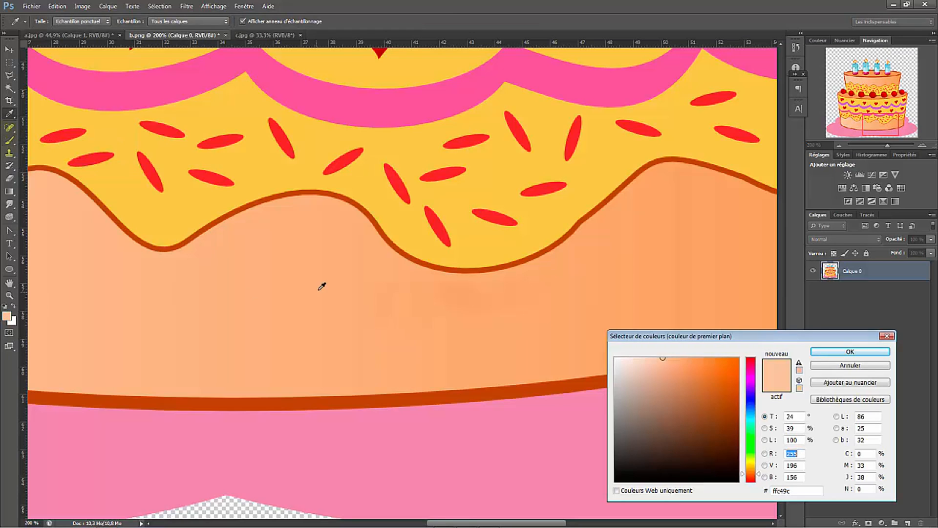
pyautogui.click(486, 333)
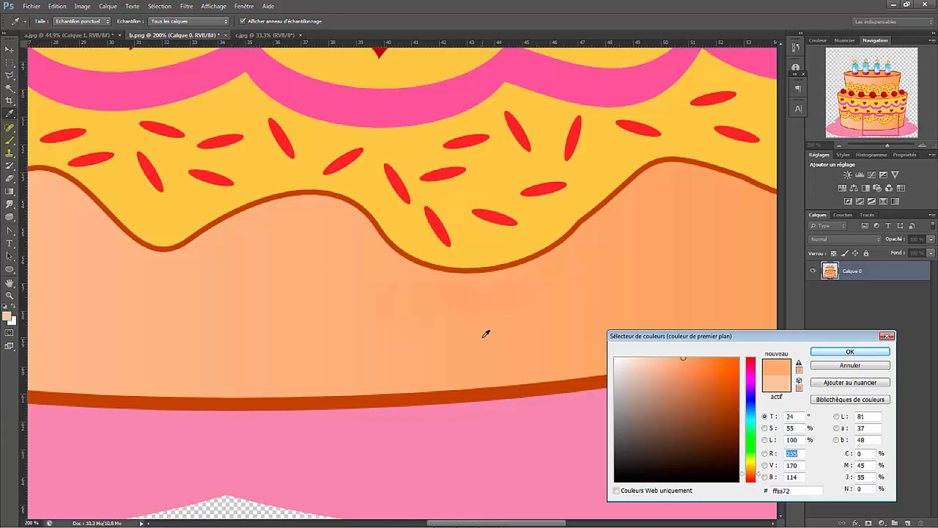
pyautogui.click(835, 352)
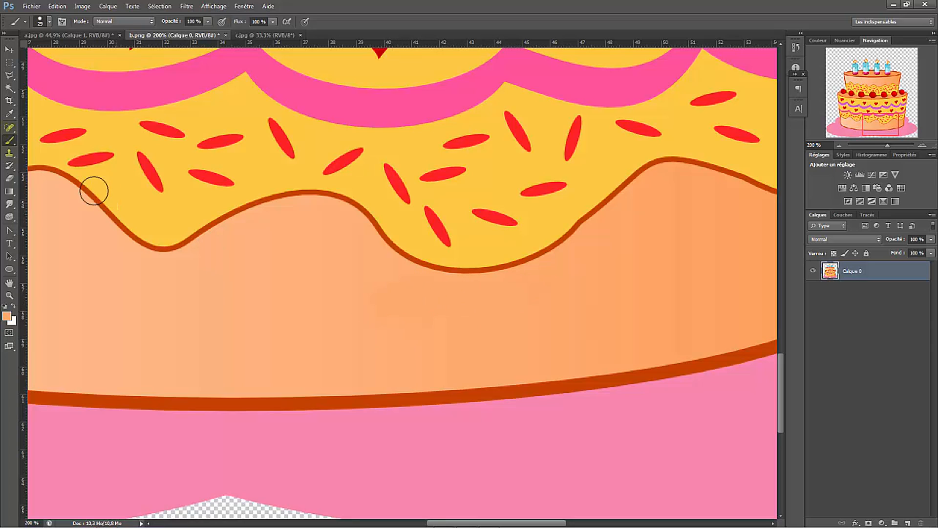
# - Blend the painted area on the lower tier into the surrounding gradient with the Mixer Brush
pyautogui.click(10, 129)
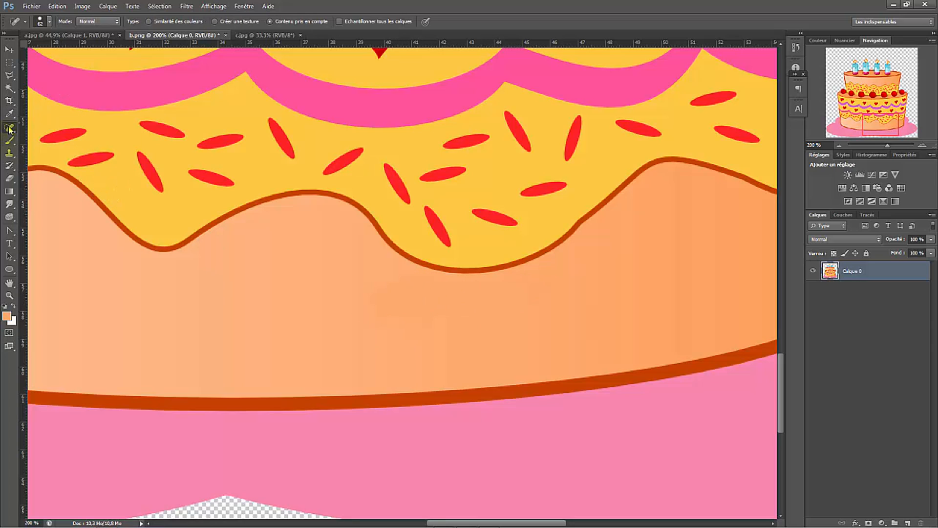
pyautogui.click(9, 140)
pyautogui.click(54, 168)
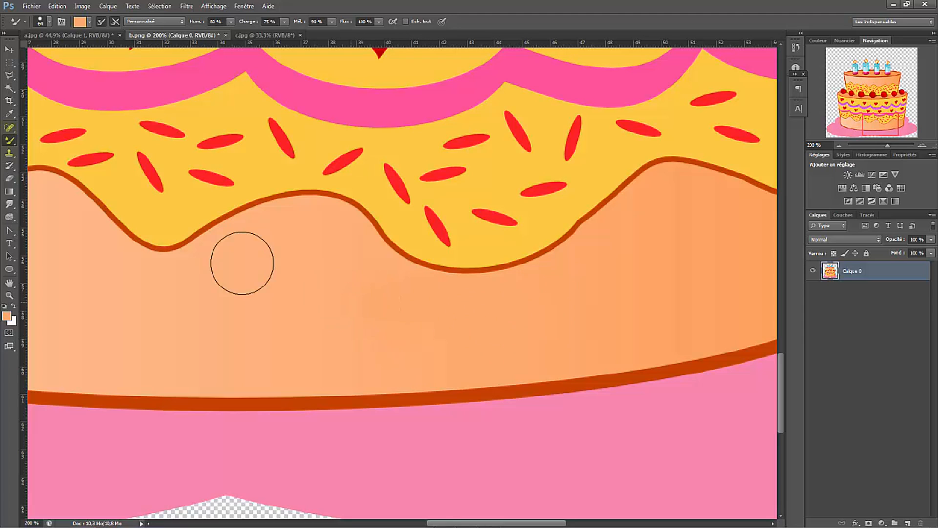
# - Heal the last uneven spots under the lower tier's icing with content-aware Spot Healing Brush dabs, and view the whole cake
pyautogui.click(9, 127)
pyautogui.click(58, 130)
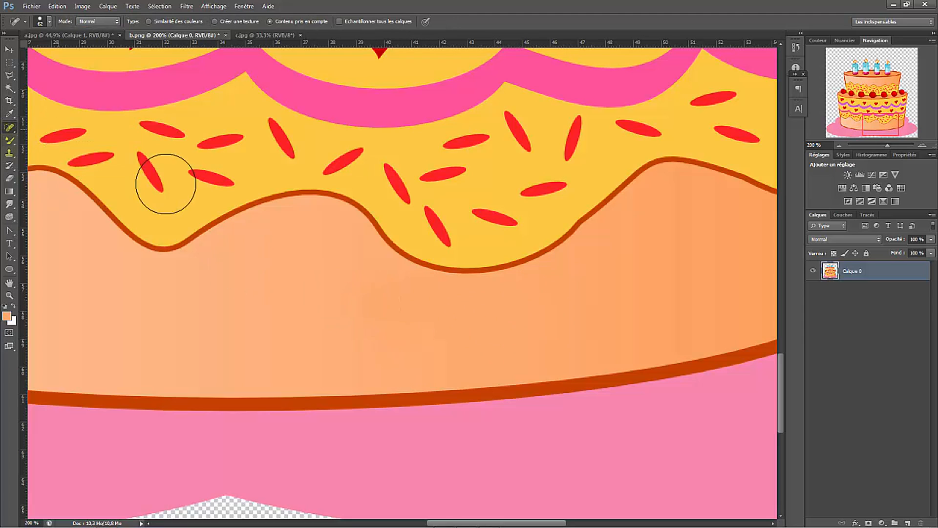
pyautogui.click(371, 297)
pyautogui.click(404, 313)
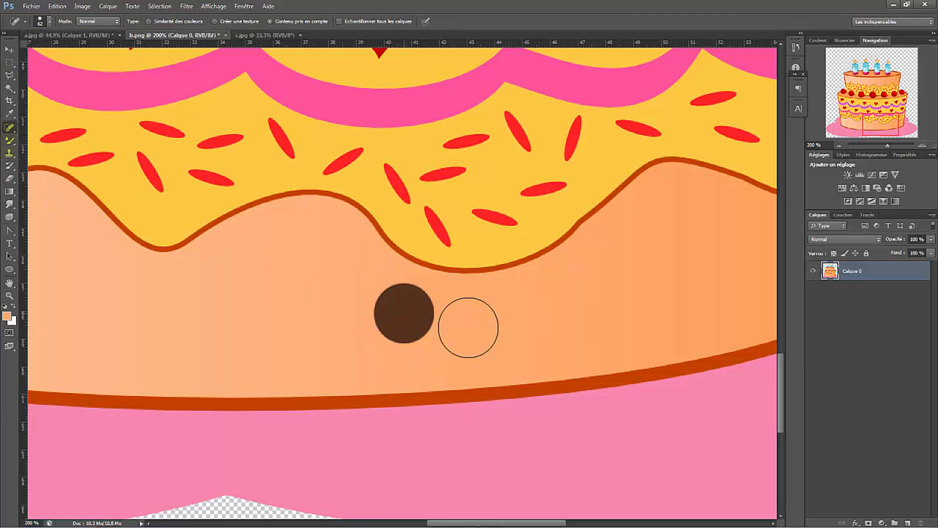
pyautogui.click(453, 321)
pyautogui.click(549, 304)
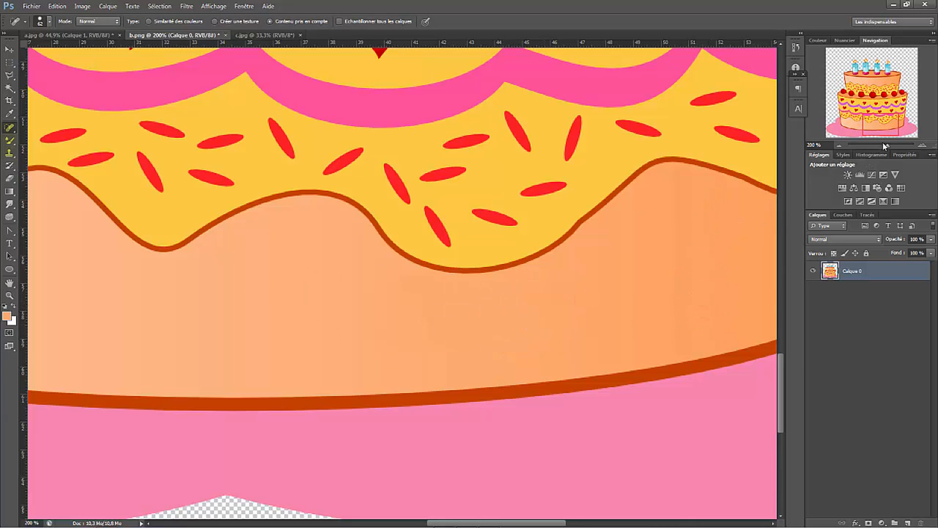
pyautogui.moveTo(884, 145); pyautogui.dragTo(876, 145)
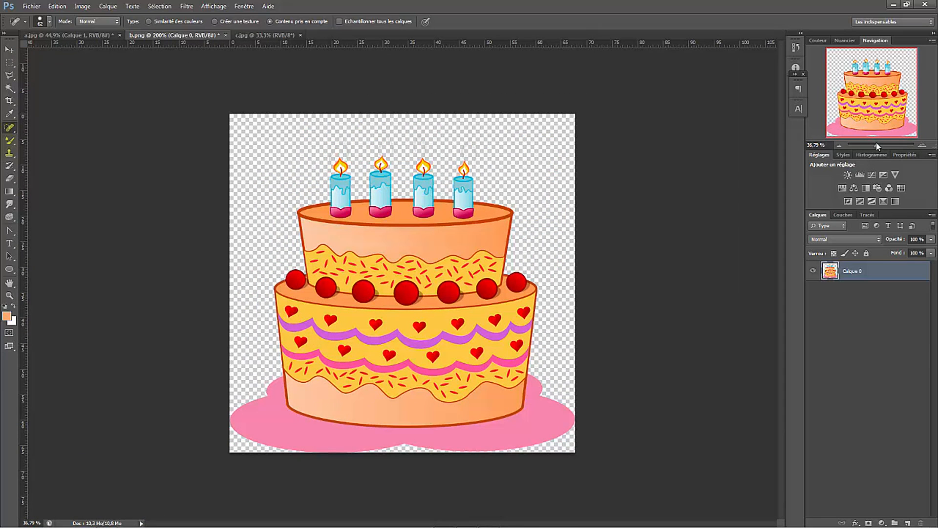
# - Switch to the image c.jpg and duplicate its background layer
pyautogui.click(266, 35)
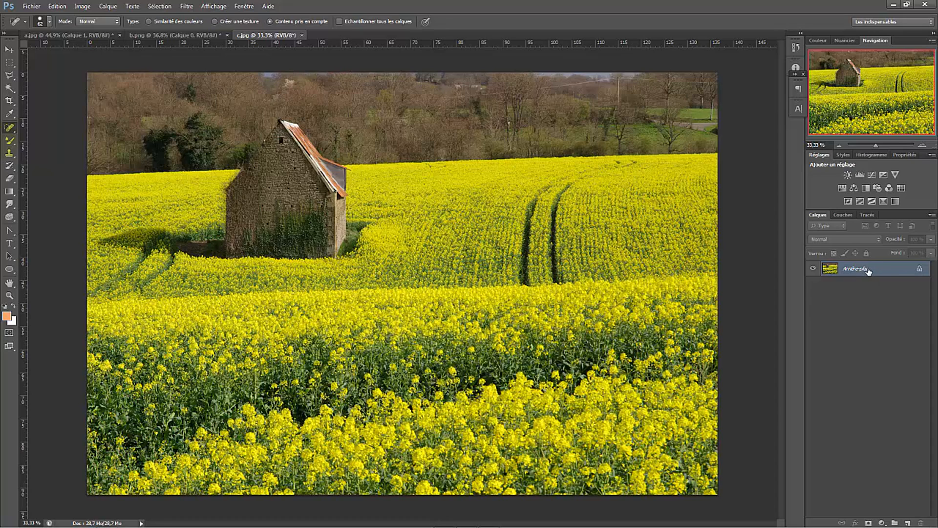
pyautogui.hotkey('ctrl', 'j')
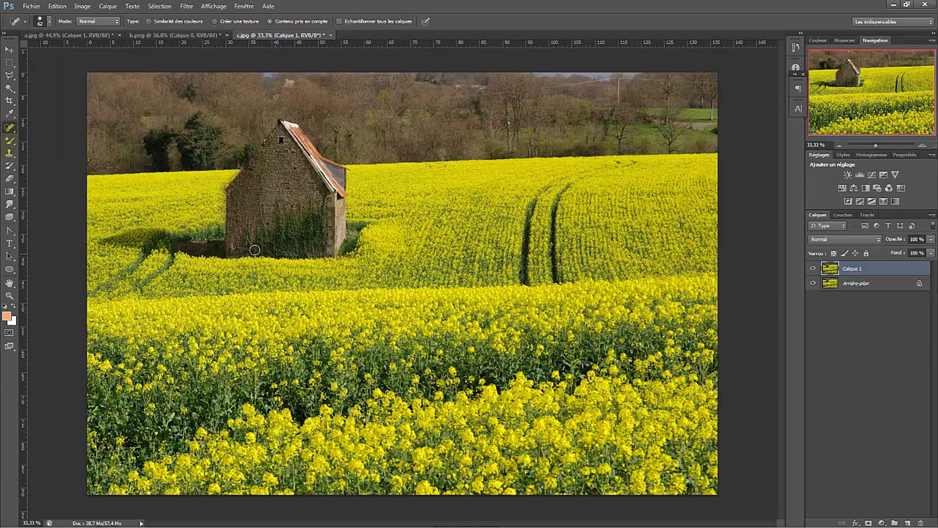
# - Cover the two dark wheel tracks and their trace near the horizon with neighbouring rapeseed, starting with a 143 px Clone Stamp
pyautogui.click(10, 156)
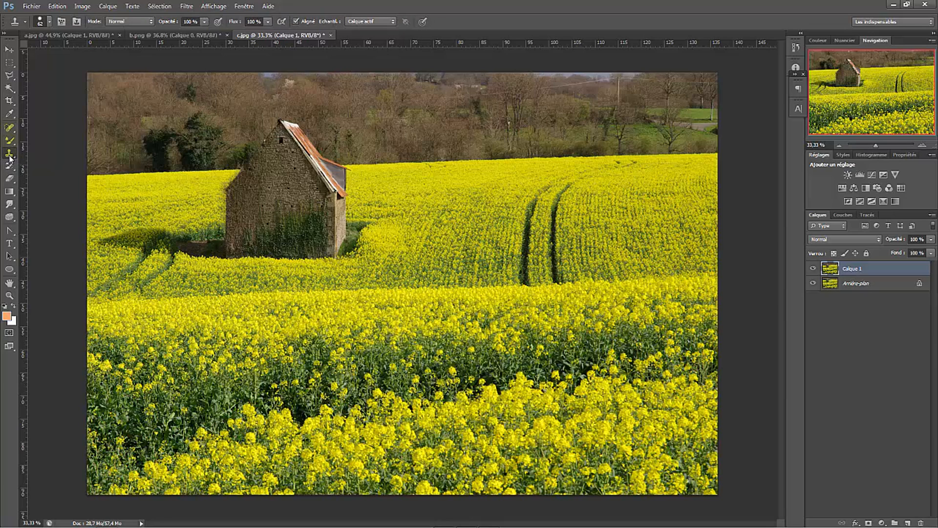
pyautogui.rightClick(622, 242)
pyautogui.moveTo(664, 264); pyautogui.dragTo(670, 264)
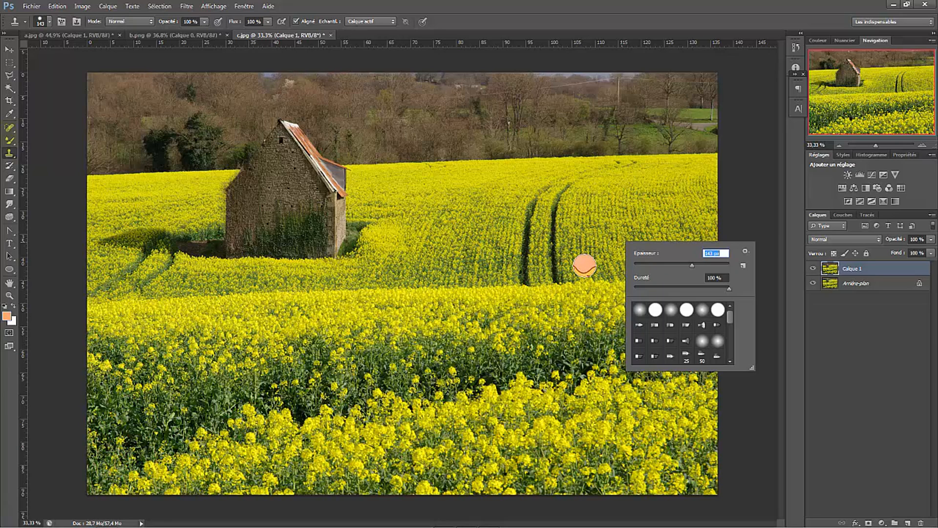
pyautogui.press('alt')
pyautogui.keyDown('alt'); pyautogui.click(585, 262); pyautogui.keyUp('alt')
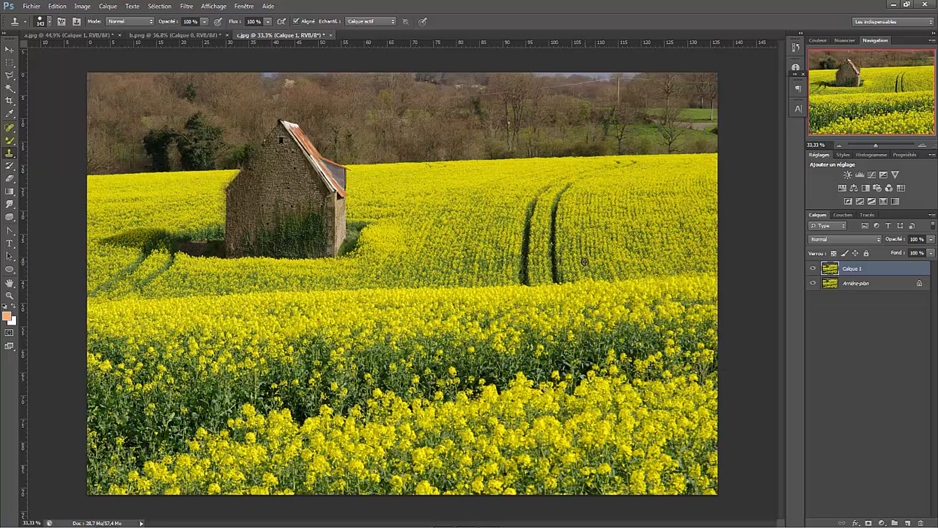
pyautogui.moveTo(555, 267); pyautogui.dragTo(569, 193)
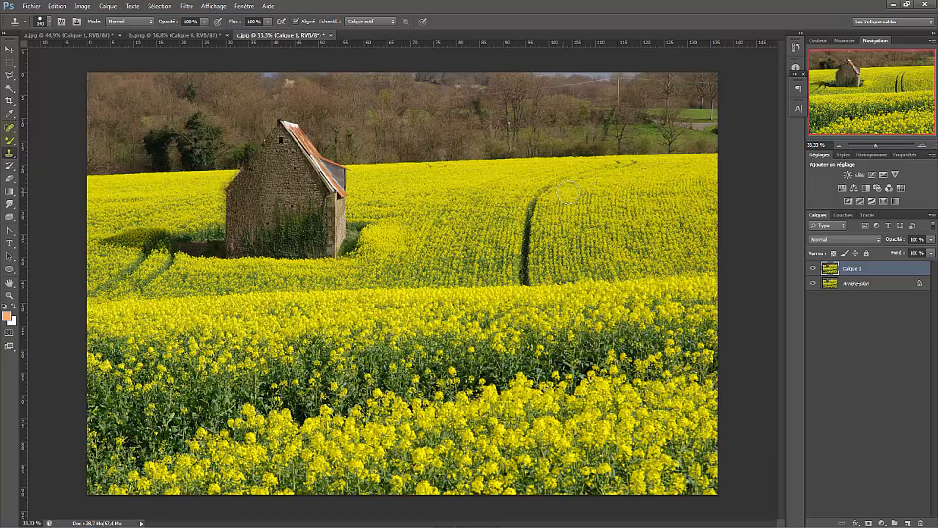
pyautogui.moveTo(527, 280); pyautogui.dragTo(537, 202)
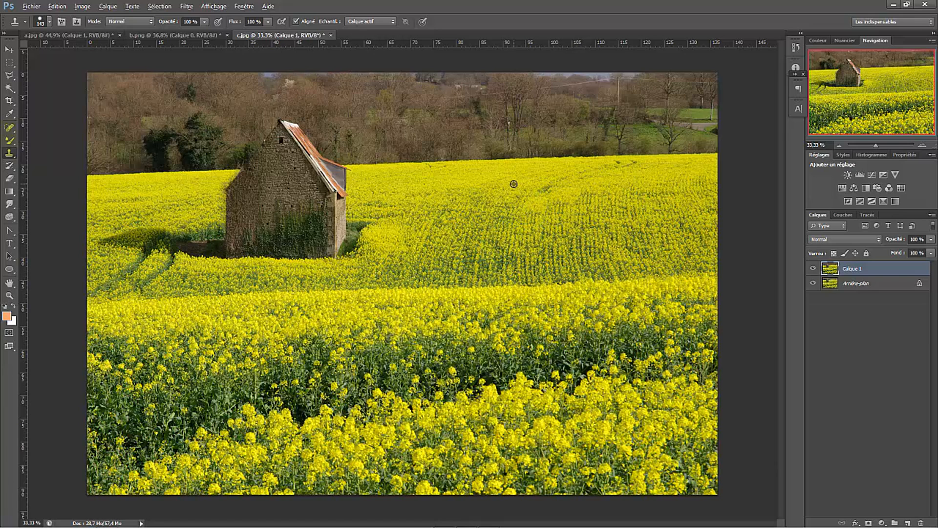
pyautogui.hotkey('ctrl', 's')
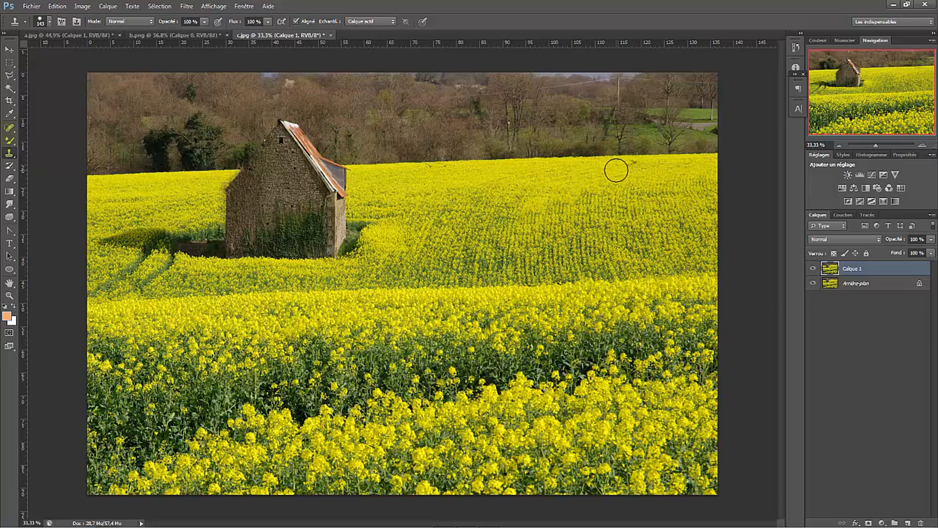
pyautogui.rightClick(653, 180)
pyautogui.moveTo(636, 164); pyautogui.dragTo(615, 165)
# - Clone rapeseed over the tracks and dark hollow beside the barn's left wall with the Clone Stamp at 100 px
pyautogui.rightClick(205, 286)
pyautogui.click(255, 307)
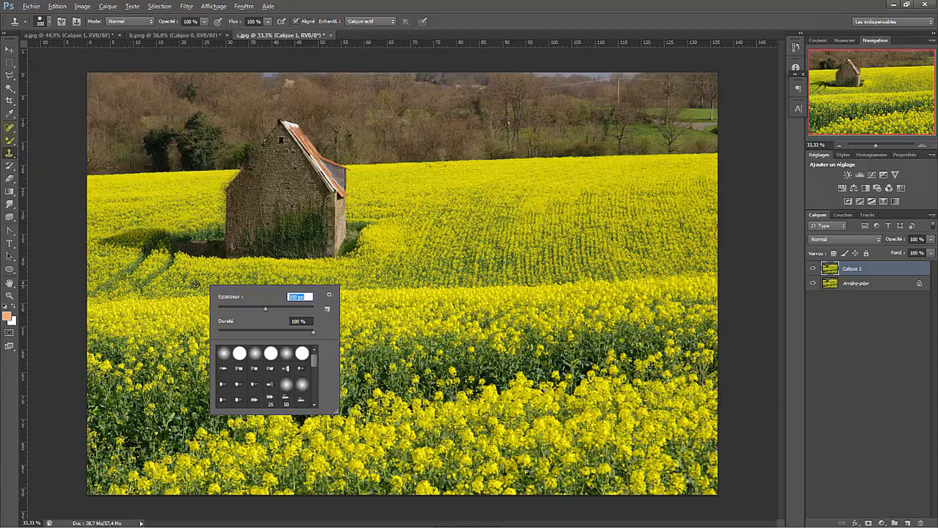
pyautogui.keyDown('alt'); pyautogui.click(150, 293); pyautogui.keyUp('alt')
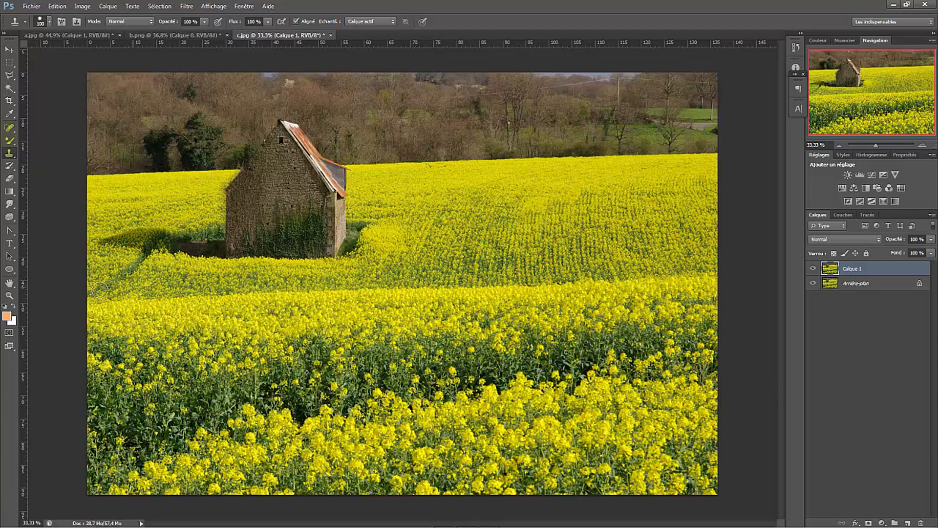
pyautogui.moveTo(118, 278)
pyautogui.mouseDown()
pyautogui.moveTo(147, 287)
pyautogui.moveTo(96, 288)
pyautogui.moveTo(122, 281)
pyautogui.moveTo(139, 256)
pyautogui.moveTo(114, 201)
pyautogui.moveTo(99, 243)
pyautogui.moveTo(150, 237)
pyautogui.moveTo(173, 215)
pyautogui.moveTo(128, 237)
pyautogui.moveTo(123, 275)
pyautogui.moveTo(146, 252)
pyautogui.moveTo(140, 275)
pyautogui.moveTo(105, 234)
pyautogui.moveTo(187, 245)
pyautogui.moveTo(205, 259)
pyautogui.mouseUp()
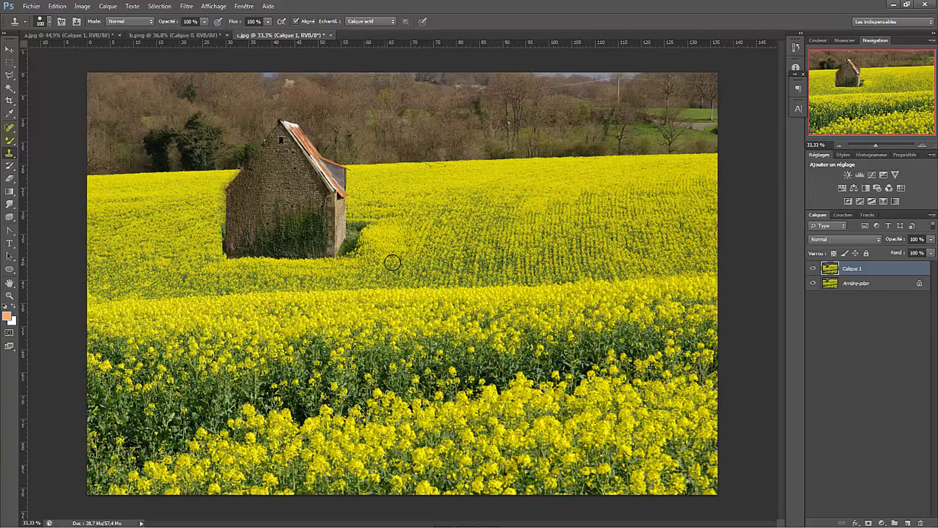
# - Clone rapeseed over the dark patch beside the barn and over the lower part of its walls
pyautogui.moveTo(354, 255)
pyautogui.mouseDown()
pyautogui.moveTo(347, 259)
pyautogui.moveTo(337, 211)
pyautogui.moveTo(355, 245)
pyautogui.mouseUp()
pyautogui.moveTo(217, 249)
pyautogui.mouseDown()
pyautogui.moveTo(223, 195)
pyautogui.moveTo(234, 249)
pyautogui.moveTo(231, 187)
pyautogui.moveTo(255, 239)
pyautogui.moveTo(244, 201)
pyautogui.moveTo(272, 253)
pyautogui.moveTo(276, 204)
pyautogui.moveTo(277, 271)
pyautogui.moveTo(243, 247)
pyautogui.moveTo(274, 235)
pyautogui.moveTo(300, 252)
pyautogui.moveTo(318, 214)
pyautogui.moveTo(259, 200)
pyautogui.mouseUp()
pyautogui.keyDown('alt'); pyautogui.click(274, 219); pyautogui.keyUp('alt')
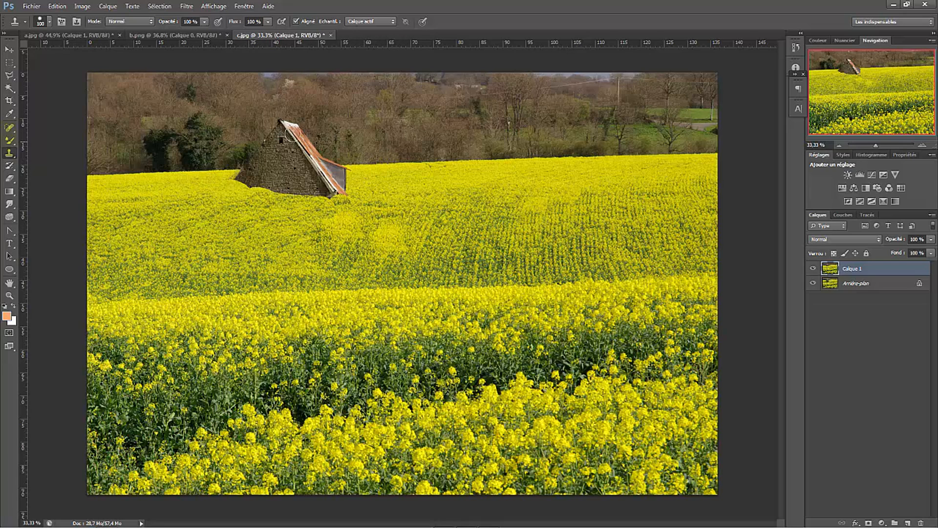
# - Rebuild the field's horizon across the barn with the Clone Stamp and cover the wall remaining below it with rapeseed
pyautogui.click(229, 164)
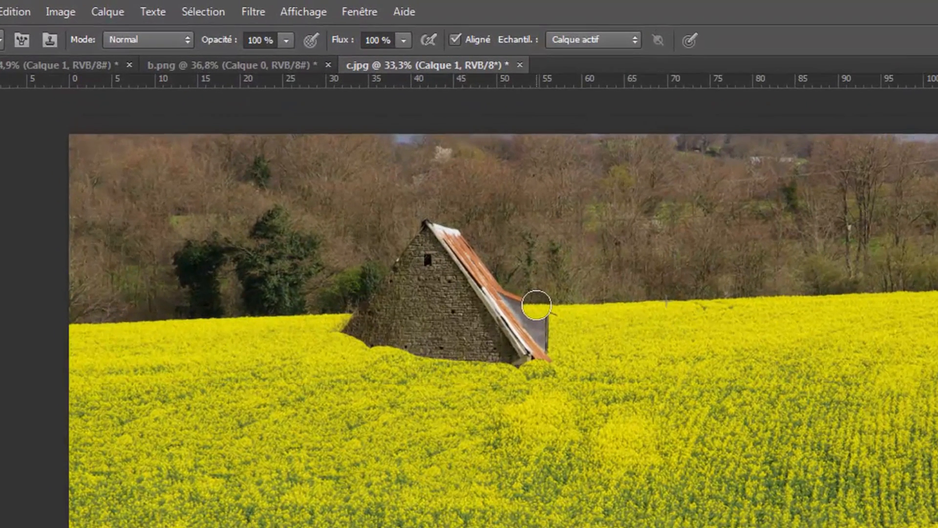
pyautogui.moveTo(341, 166); pyautogui.dragTo(314, 171)
pyautogui.moveTo(489, 316); pyautogui.dragTo(406, 302)
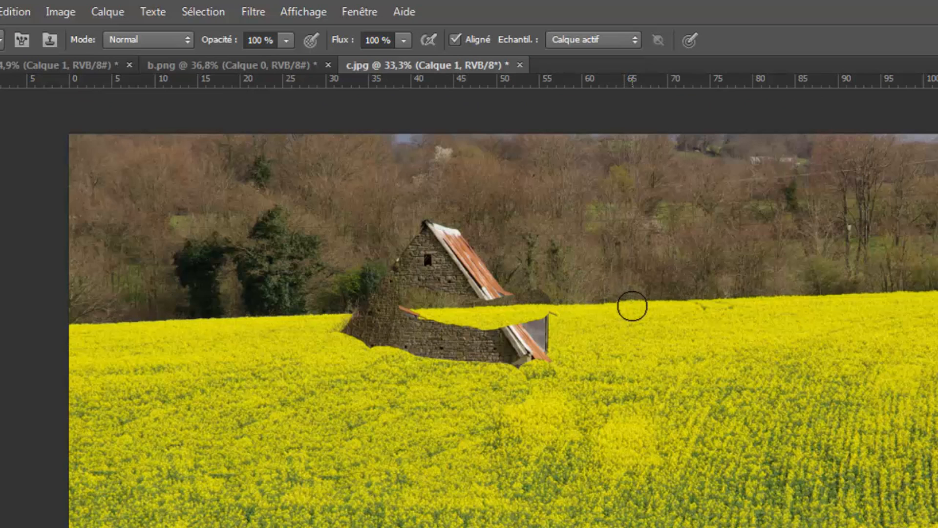
pyautogui.moveTo(475, 300)
pyautogui.mouseDown()
pyautogui.moveTo(451, 309)
pyautogui.moveTo(404, 296)
pyautogui.moveTo(403, 313)
pyautogui.moveTo(360, 316)
pyautogui.mouseUp()
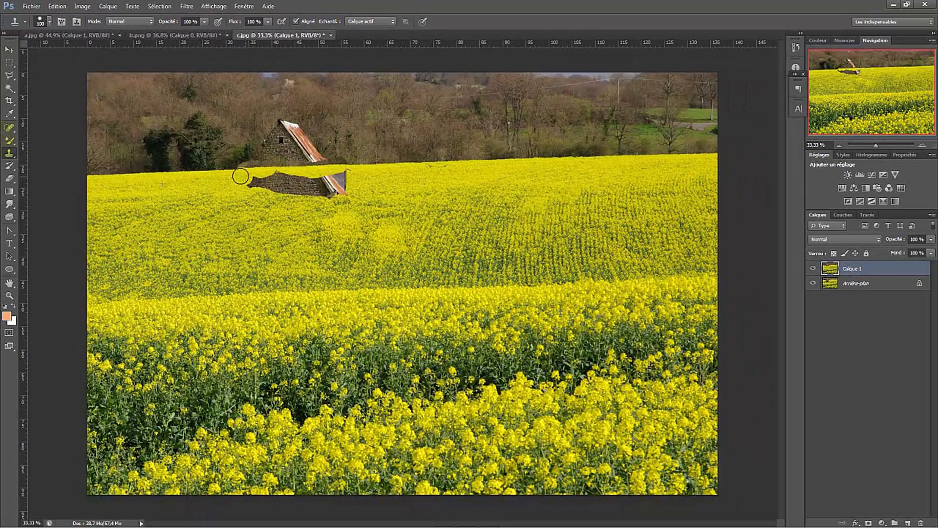
pyautogui.moveTo(241, 176)
pyautogui.mouseDown()
pyautogui.moveTo(299, 178)
pyautogui.moveTo(324, 196)
pyautogui.moveTo(308, 175)
pyautogui.mouseUp()
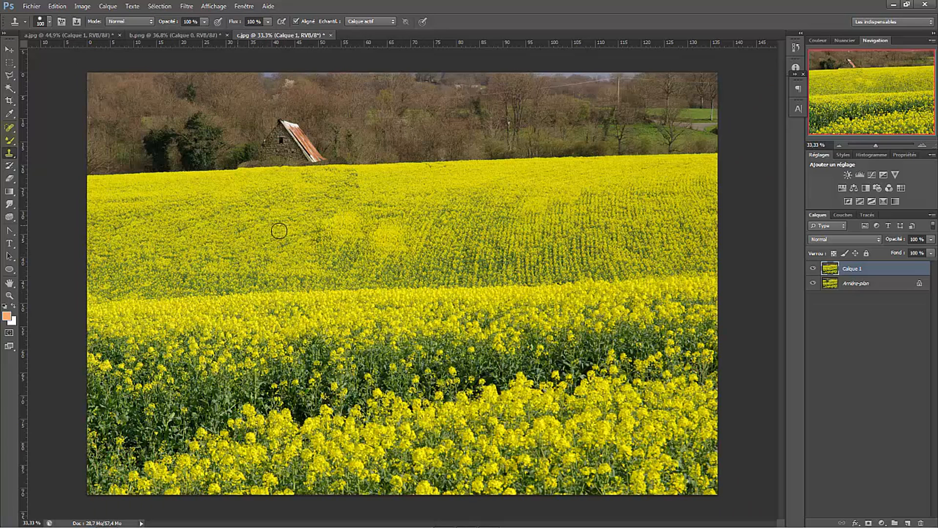
# - Enlarge the Clone Stamp to 143 px, clone crop rows over the bright patches in mid-field, and undo the last stroke
pyautogui.rightClick(496, 249)
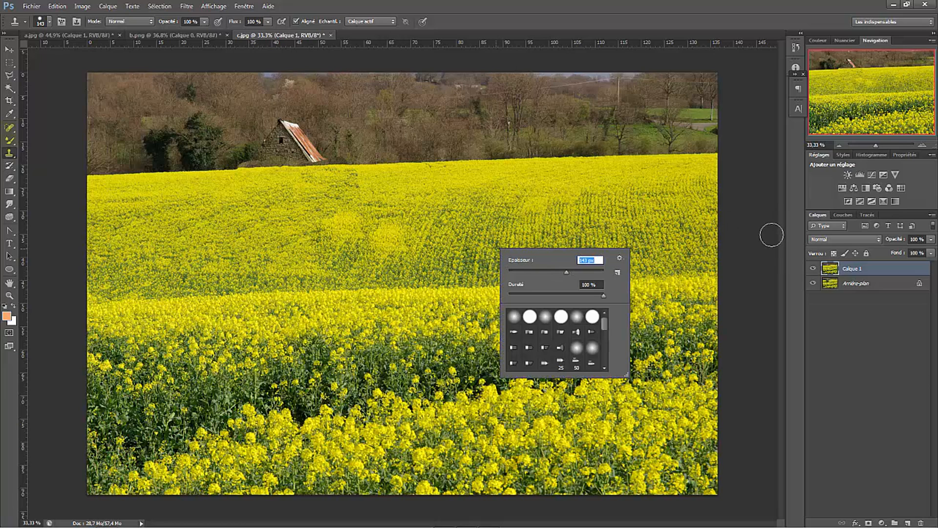
pyautogui.press('Return')
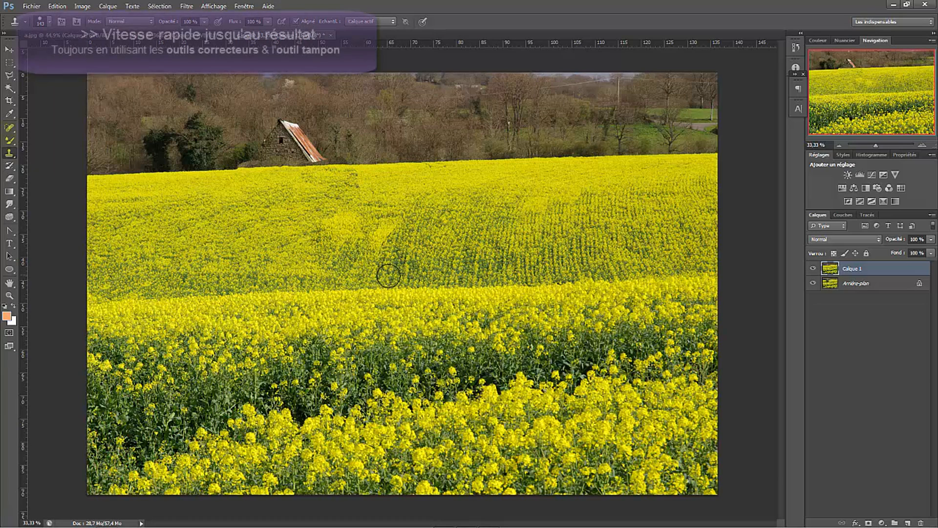
pyautogui.moveTo(367, 217)
pyautogui.mouseDown()
pyautogui.moveTo(345, 264)
pyautogui.moveTo(335, 197)
pyautogui.mouseUp()
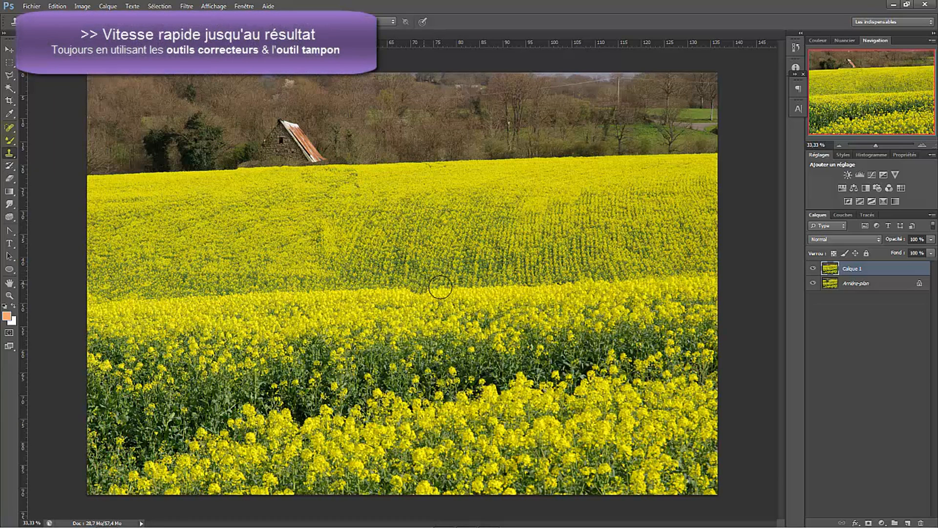
pyautogui.keyDown('alt'); pyautogui.click(447, 275); pyautogui.keyUp('alt')
pyautogui.moveTo(339, 269)
pyautogui.mouseDown()
pyautogui.moveTo(315, 231)
pyautogui.moveTo(292, 275)
pyautogui.moveTo(290, 268)
pyautogui.moveTo(337, 267)
pyautogui.moveTo(350, 217)
pyautogui.moveTo(314, 270)
pyautogui.moveTo(321, 234)
pyautogui.moveTo(295, 272)
pyautogui.moveTo(313, 225)
pyautogui.moveTo(298, 229)
pyautogui.moveTo(272, 273)
pyautogui.moveTo(355, 275)
pyautogui.moveTo(272, 245)
pyautogui.moveTo(243, 248)
pyautogui.moveTo(228, 266)
pyautogui.moveTo(246, 227)
pyautogui.moveTo(218, 238)
pyautogui.moveTo(200, 264)
pyautogui.mouseUp()
pyautogui.hotkey('ctrl', 'z')
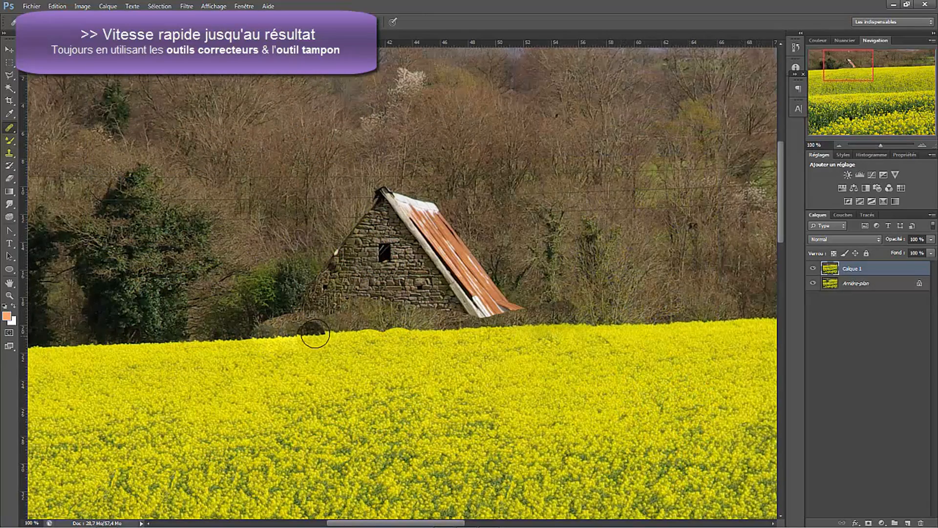
# - Smooth the field's horizon below the barn and try covering the roof peak with trees using the Healing Brush
pyautogui.click(316, 333)
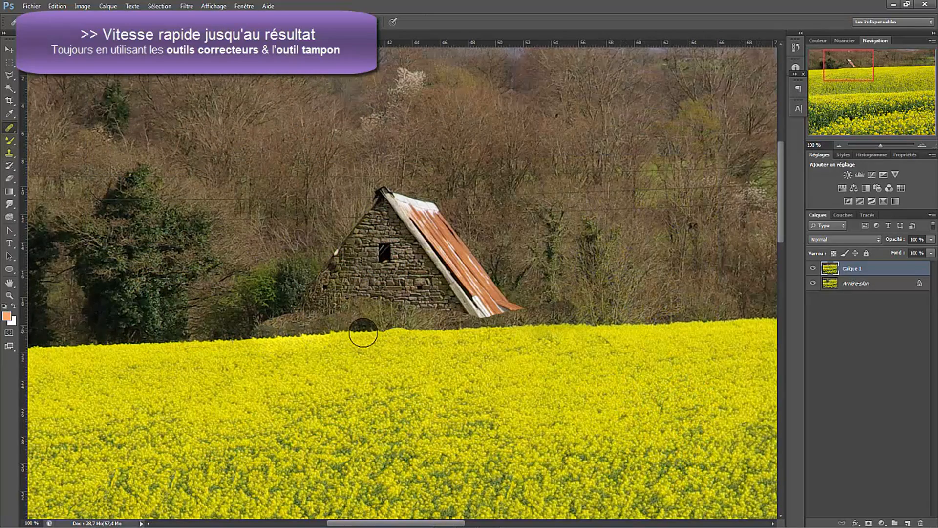
pyautogui.keyDown('alt'); pyautogui.click(365, 158); pyautogui.keyUp('alt')
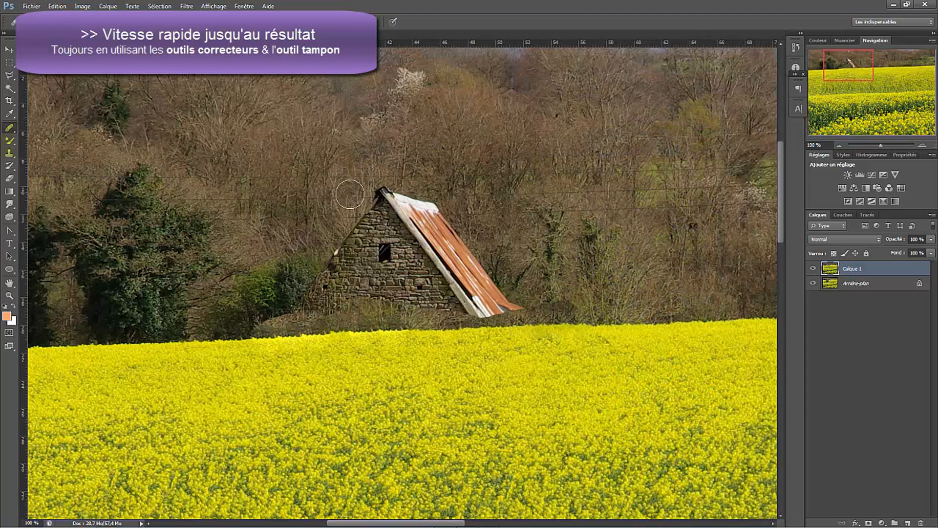
pyautogui.click(377, 197)
pyautogui.click(400, 194)
# - Clone bare trees over the barn's peak and rusty roof slope with the Clone Stamp at 54 px
pyautogui.click(10, 153)
pyautogui.rightClick(366, 207)
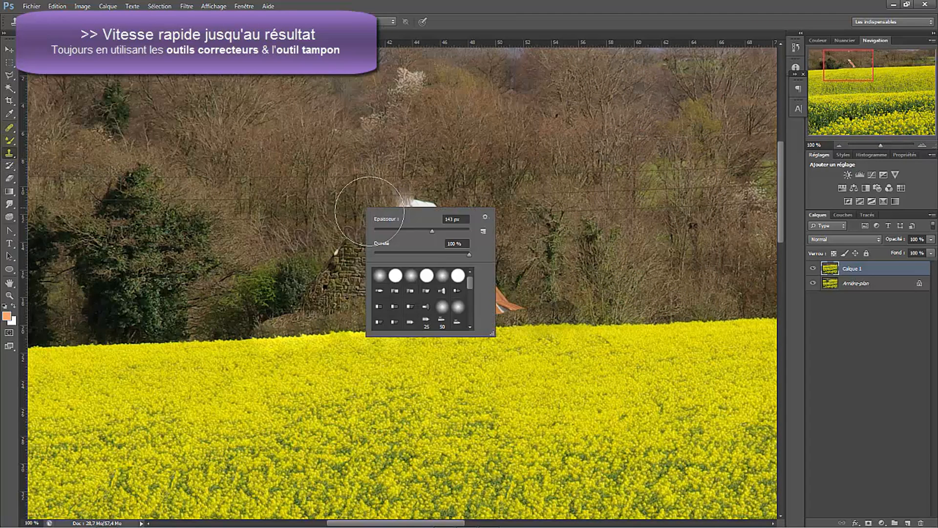
pyautogui.moveTo(412, 231); pyautogui.dragTo(397, 231)
pyautogui.press('Return')
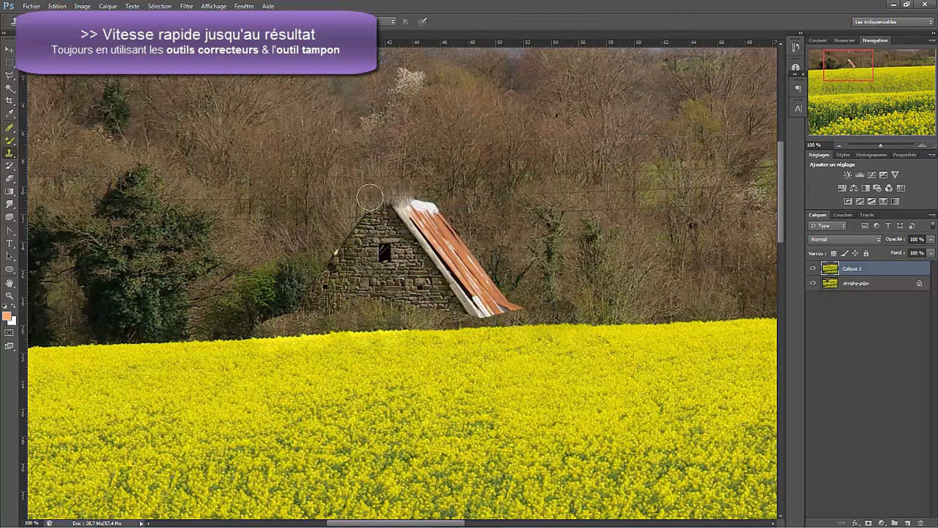
pyautogui.keyDown('alt'); pyautogui.click(351, 197); pyautogui.keyUp('alt')
pyautogui.moveTo(372, 198)
pyautogui.mouseDown()
pyautogui.moveTo(450, 193)
pyautogui.moveTo(413, 194)
pyautogui.mouseUp()
pyautogui.keyDown('alt'); pyautogui.click(332, 217); pyautogui.keyUp('alt')
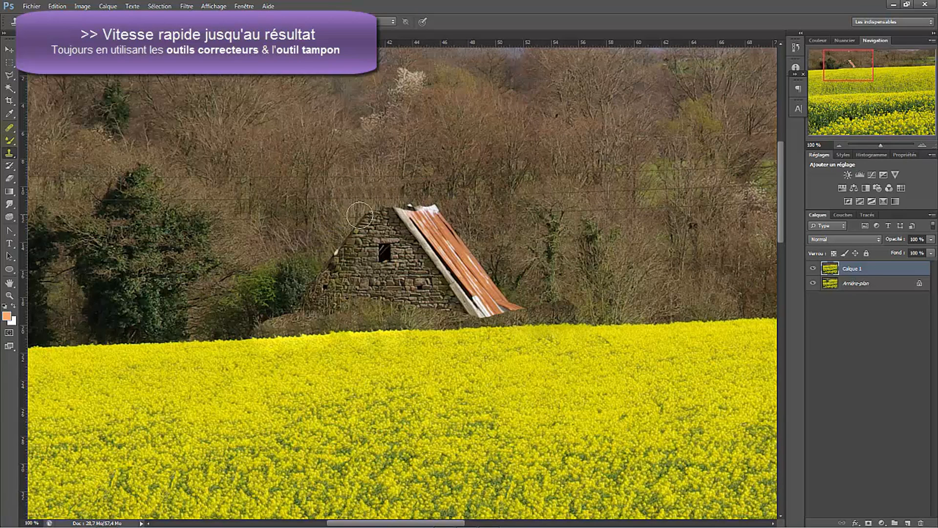
pyautogui.moveTo(359, 215)
pyautogui.mouseDown()
pyautogui.moveTo(432, 212)
pyautogui.moveTo(476, 252)
pyautogui.moveTo(485, 236)
pyautogui.moveTo(446, 229)
pyautogui.moveTo(470, 255)
pyautogui.moveTo(475, 294)
pyautogui.moveTo(512, 301)
pyautogui.moveTo(487, 309)
pyautogui.moveTo(528, 306)
pyautogui.moveTo(466, 308)
pyautogui.moveTo(488, 309)
pyautogui.mouseUp()
pyautogui.keyDown('alt'); pyautogui.click(484, 234); pyautogui.keyUp('alt')
pyautogui.keyDown('alt'); pyautogui.click(529, 306); pyautogui.keyUp('alt')
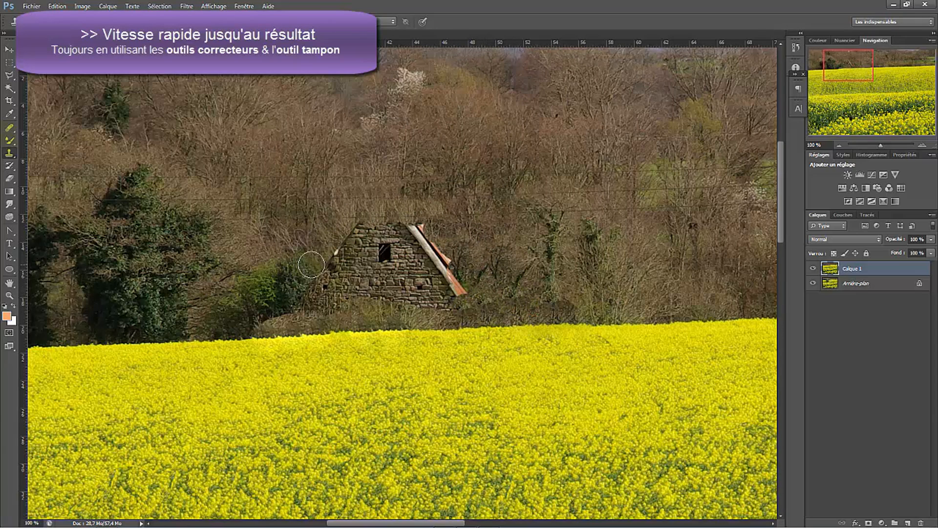
# - Clone trees and shrubs over the remaining gable wall and roof edge, and tidy the hedge line above the field
pyautogui.moveTo(312, 264)
pyautogui.mouseDown()
pyautogui.moveTo(326, 296)
pyautogui.moveTo(302, 288)
pyautogui.moveTo(308, 307)
pyautogui.moveTo(322, 294)
pyautogui.moveTo(305, 305)
pyautogui.mouseUp()
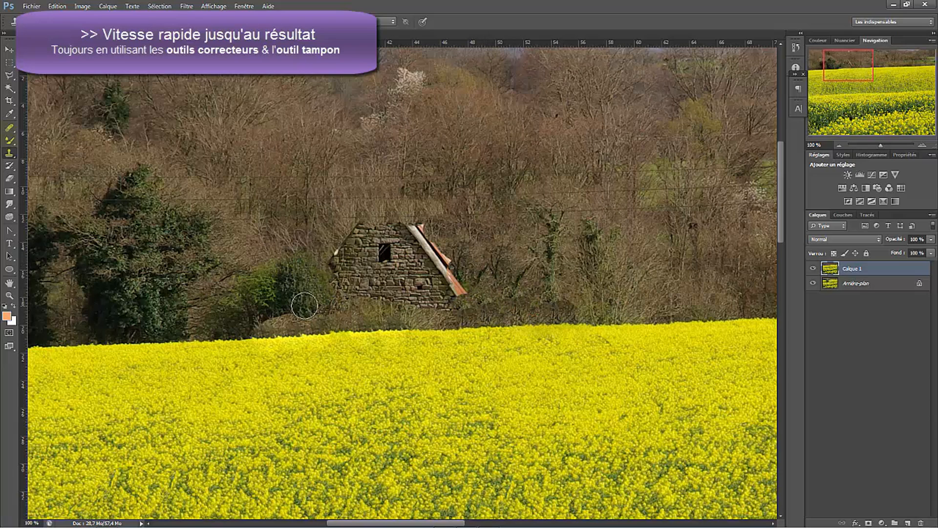
pyautogui.keyDown('alt'); pyautogui.click(321, 240); pyautogui.keyUp('alt')
pyautogui.moveTo(342, 264)
pyautogui.mouseDown()
pyautogui.moveTo(365, 236)
pyautogui.moveTo(393, 233)
pyautogui.moveTo(367, 265)
pyautogui.mouseUp()
pyautogui.keyDown('alt'); pyautogui.click(341, 235); pyautogui.keyUp('alt')
pyautogui.moveTo(420, 236)
pyautogui.mouseDown()
pyautogui.moveTo(351, 237)
pyautogui.moveTo(434, 253)
pyautogui.moveTo(444, 260)
pyautogui.moveTo(409, 261)
pyautogui.moveTo(445, 286)
pyautogui.moveTo(450, 269)
pyautogui.moveTo(348, 289)
pyautogui.moveTo(355, 303)
pyautogui.moveTo(366, 284)
pyautogui.moveTo(415, 306)
pyautogui.moveTo(430, 266)
pyautogui.moveTo(447, 287)
pyautogui.moveTo(425, 308)
pyautogui.mouseUp()
pyautogui.keyDown('alt'); pyautogui.click(350, 238); pyautogui.keyUp('alt')
pyautogui.rightClick(437, 282)
pyautogui.rightClick(434, 291)
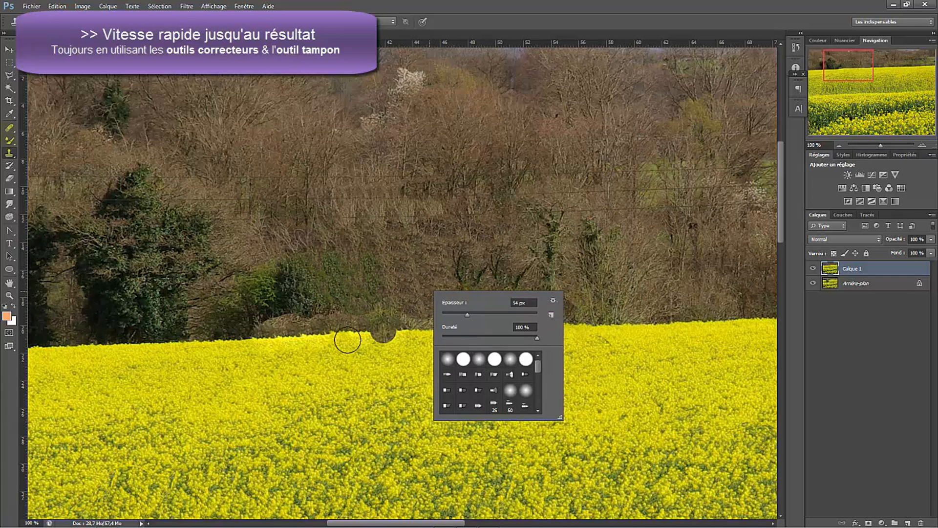
pyautogui.moveTo(241, 323); pyautogui.dragTo(315, 320)
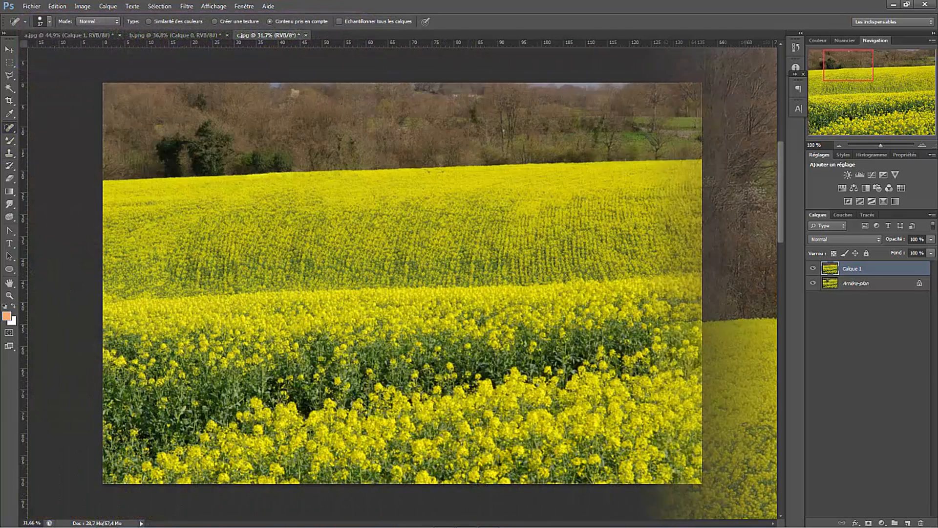
# - Compare the retouched photo with the original by hiding and showing the Calque 1 layer
pyautogui.click(813, 269)
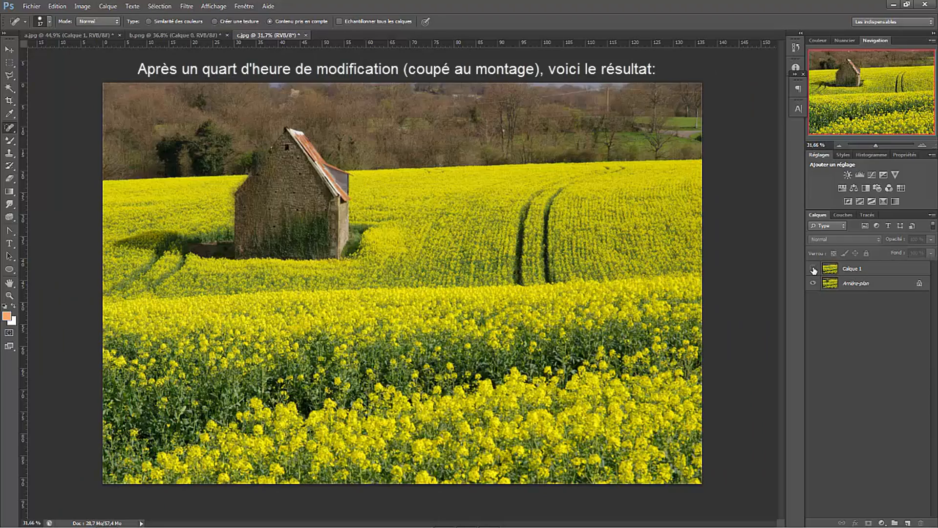
pyautogui.click(814, 269)
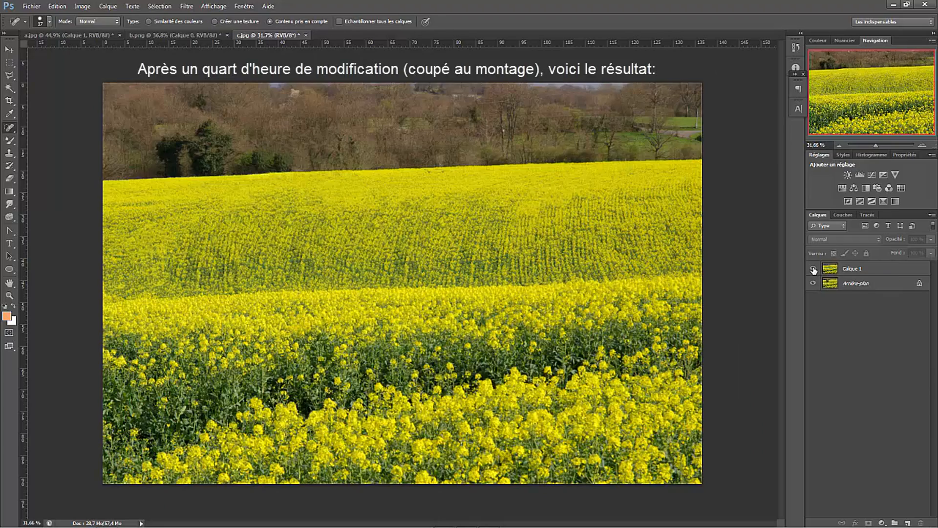